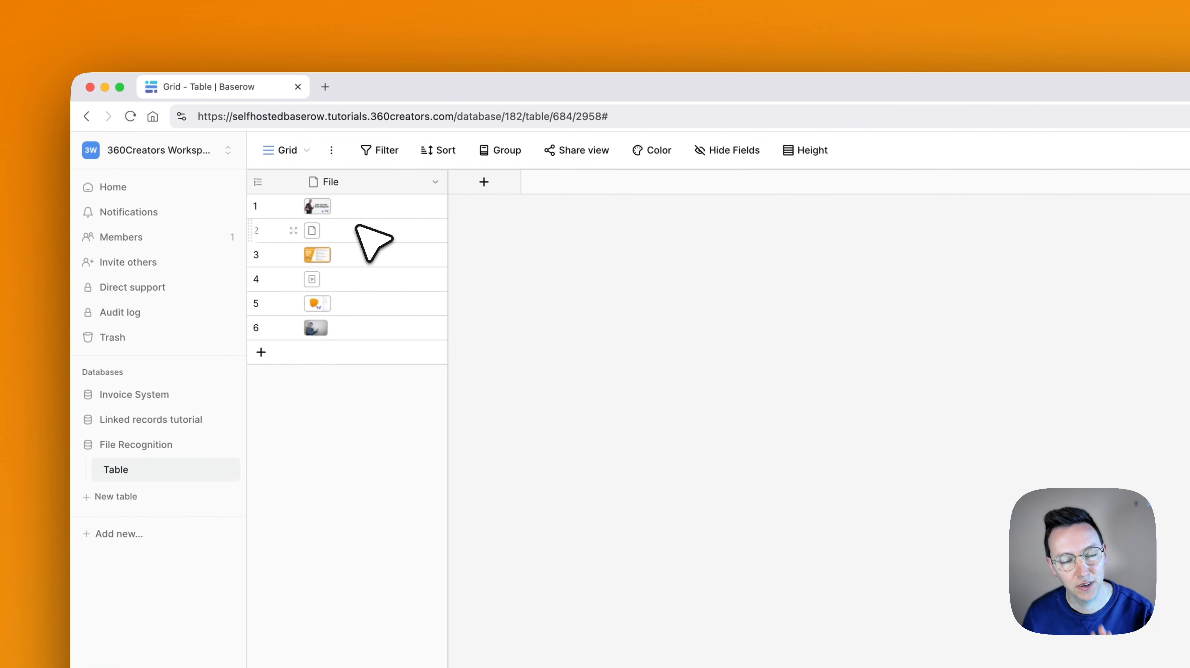
# Add a formula field to the table that returns the file column, using field('File')
pyautogui.click(320, 208)
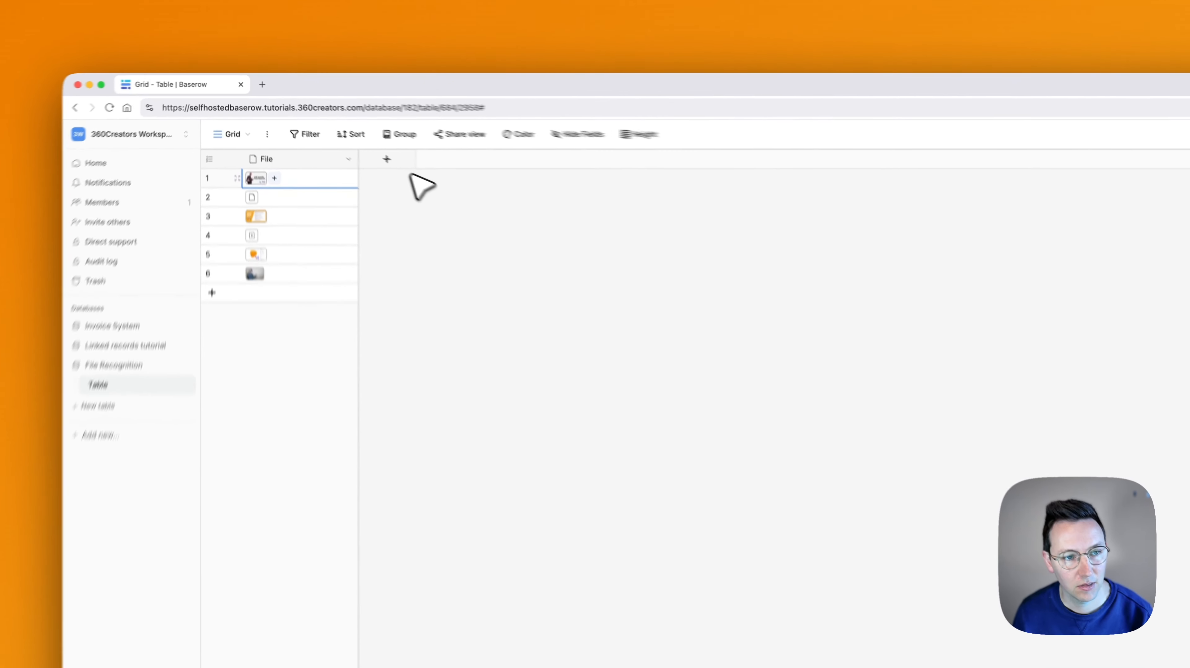
pyautogui.click(350, 147)
pyautogui.click(444, 186)
pyautogui.write('f')
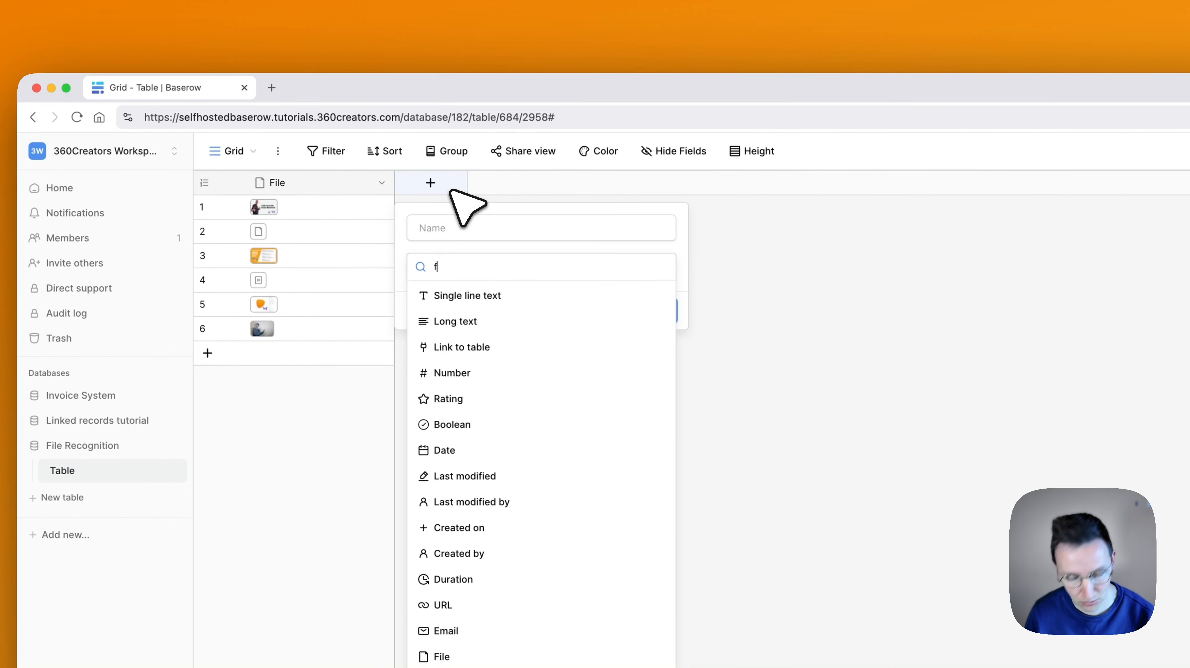
pyautogui.write('orm')
pyautogui.click(459, 294)
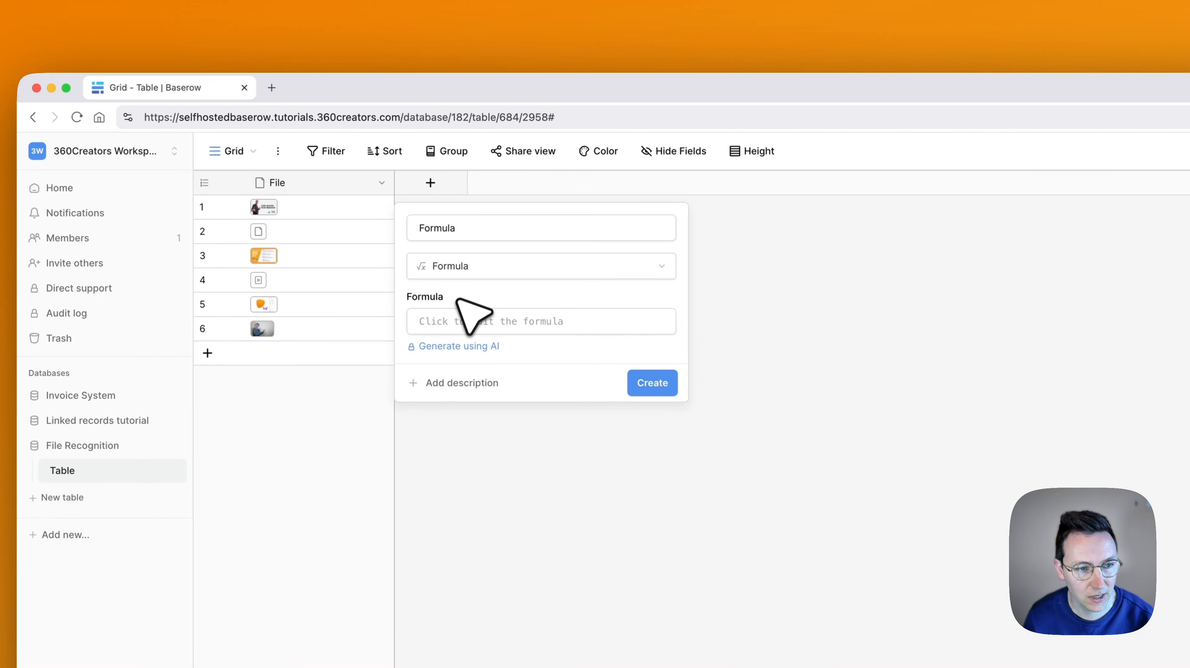
pyautogui.click(456, 322)
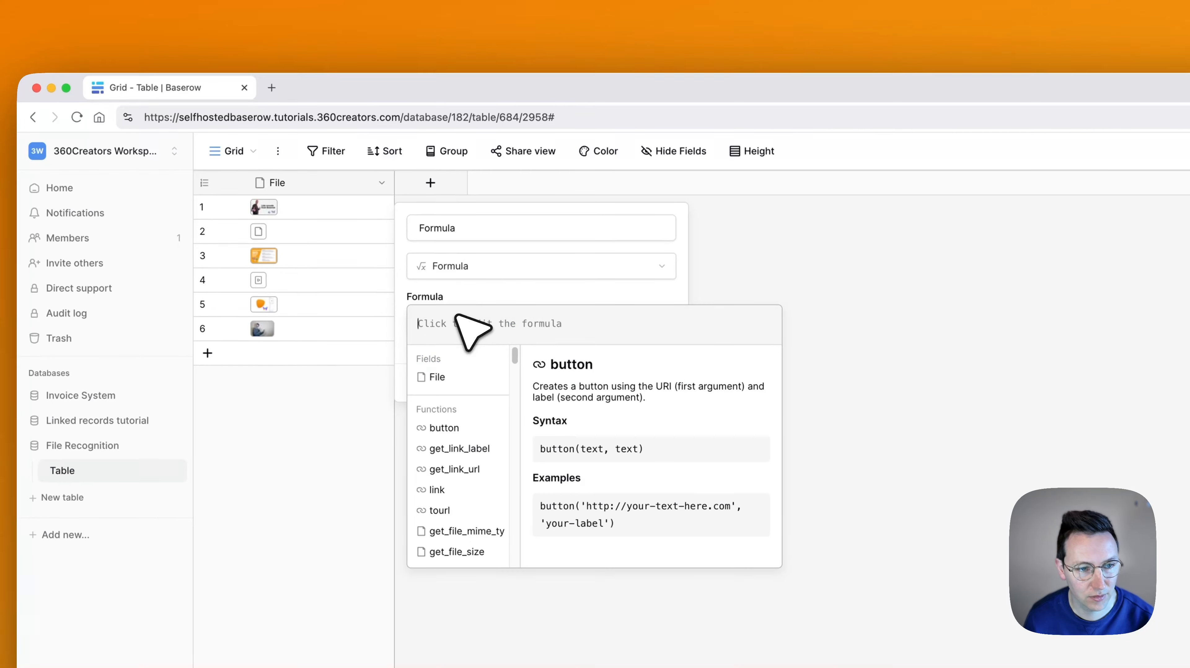
pyautogui.click(461, 375)
pyautogui.click(522, 298)
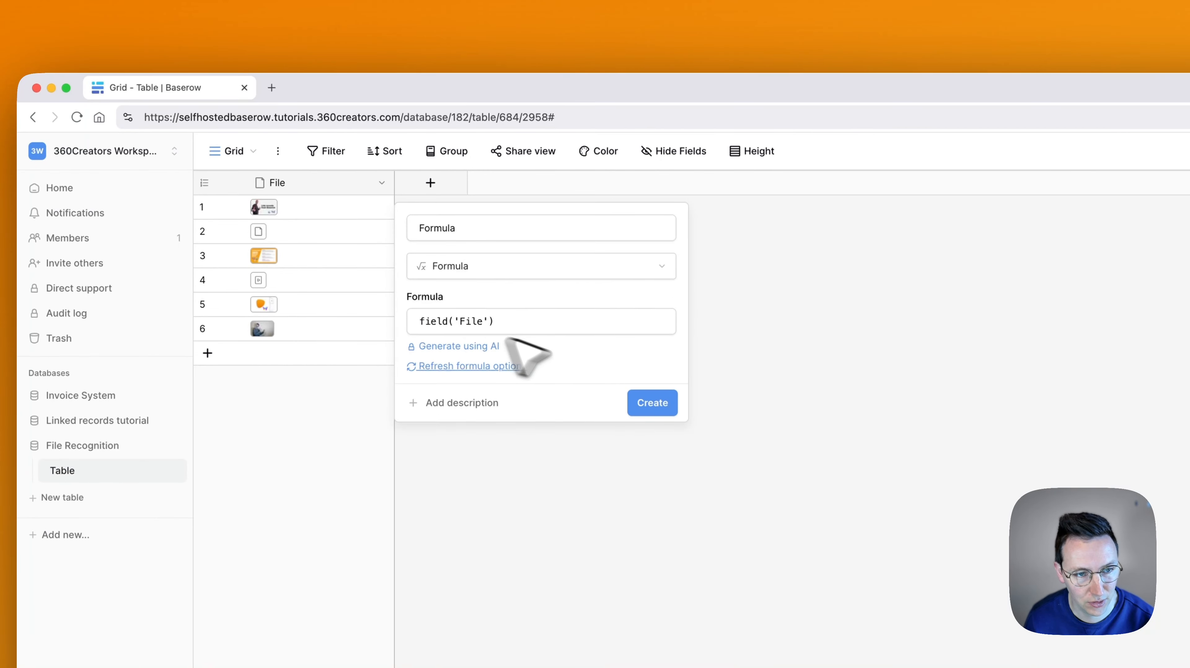
pyautogui.click(652, 403)
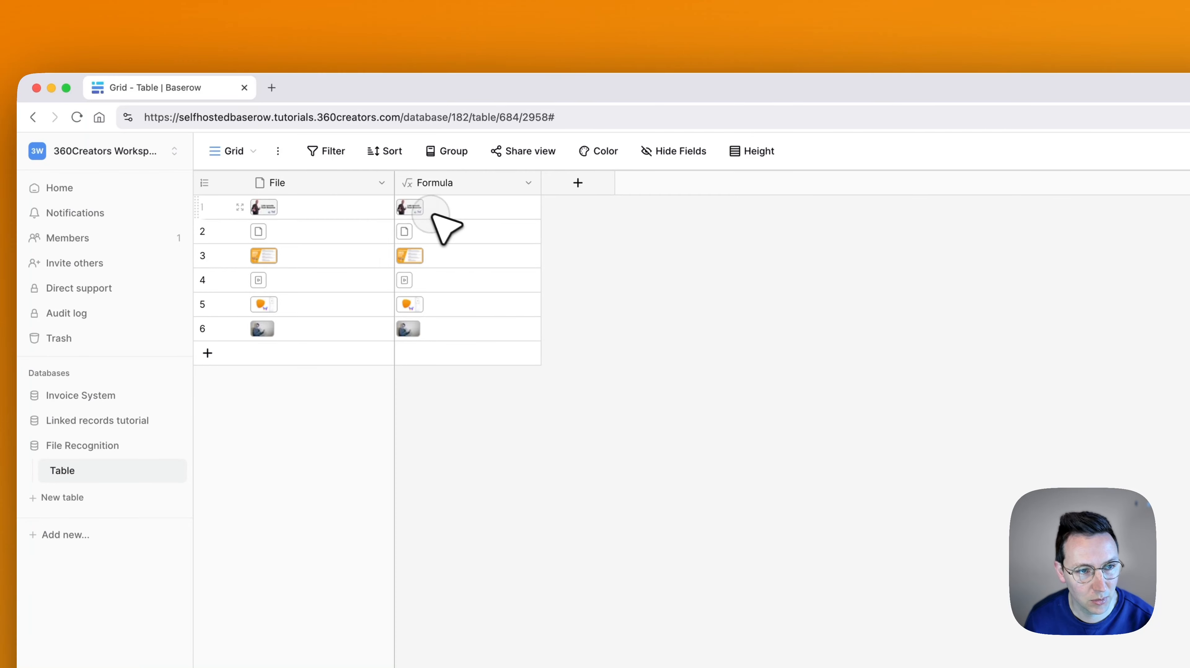
pyautogui.click(414, 209)
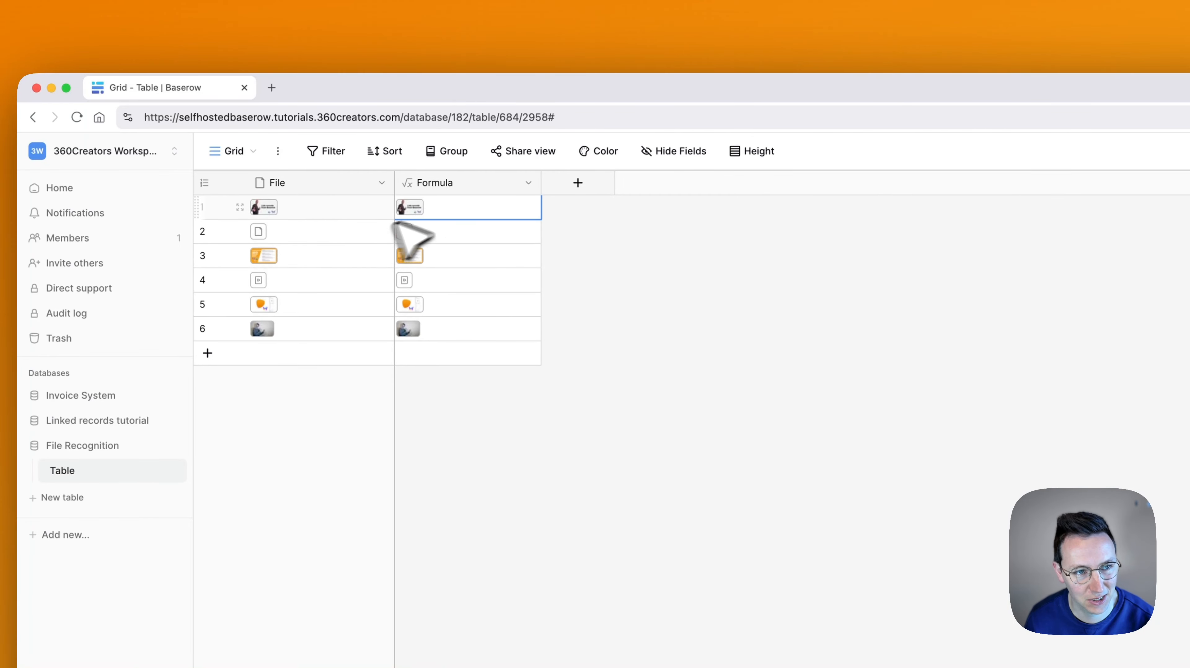
# Edit the Formula field so its File reference is wrapped in a concat() function
pyautogui.click(529, 183)
pyautogui.click(519, 233)
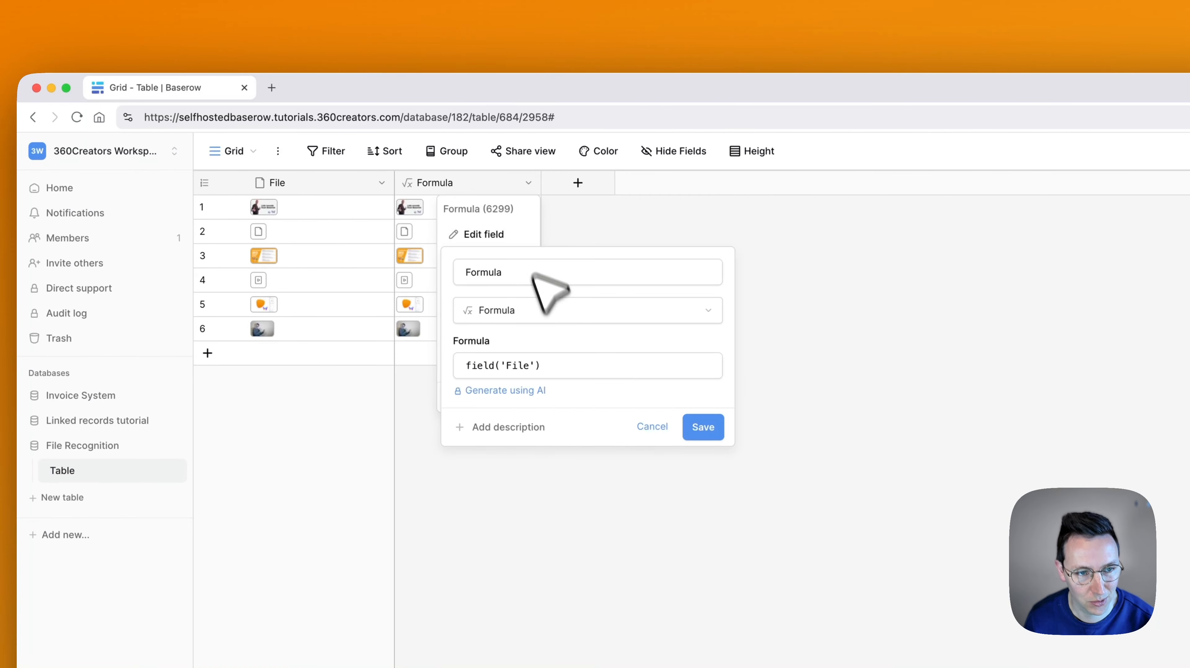
pyautogui.click(503, 367)
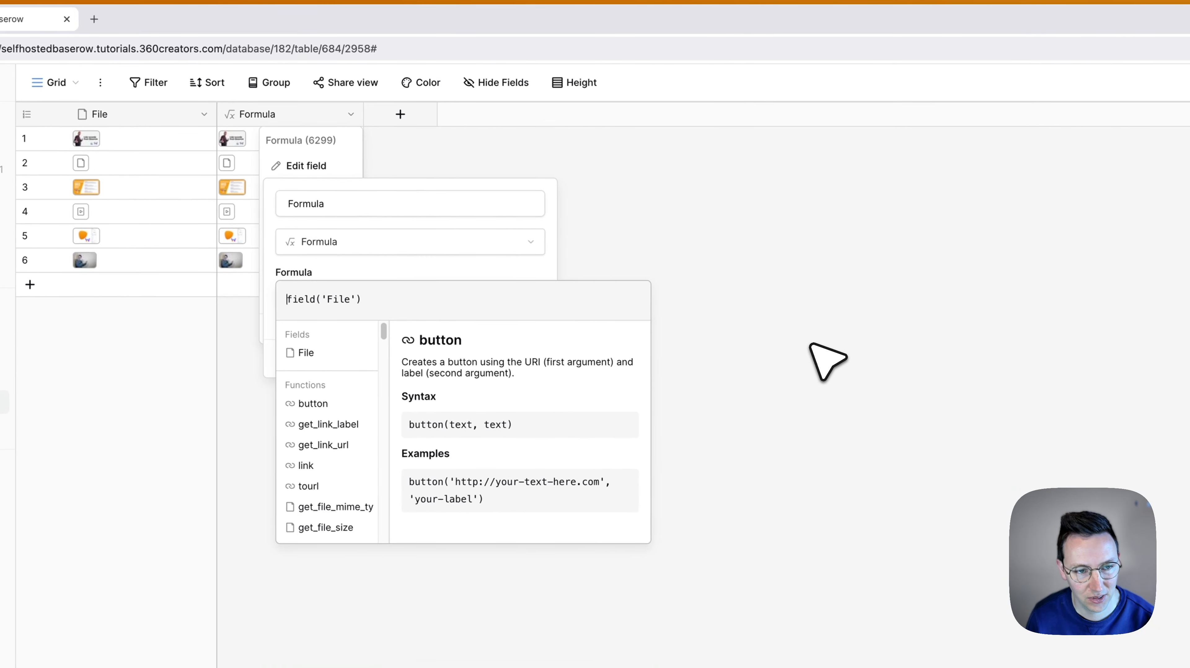
pyautogui.write('concat(')
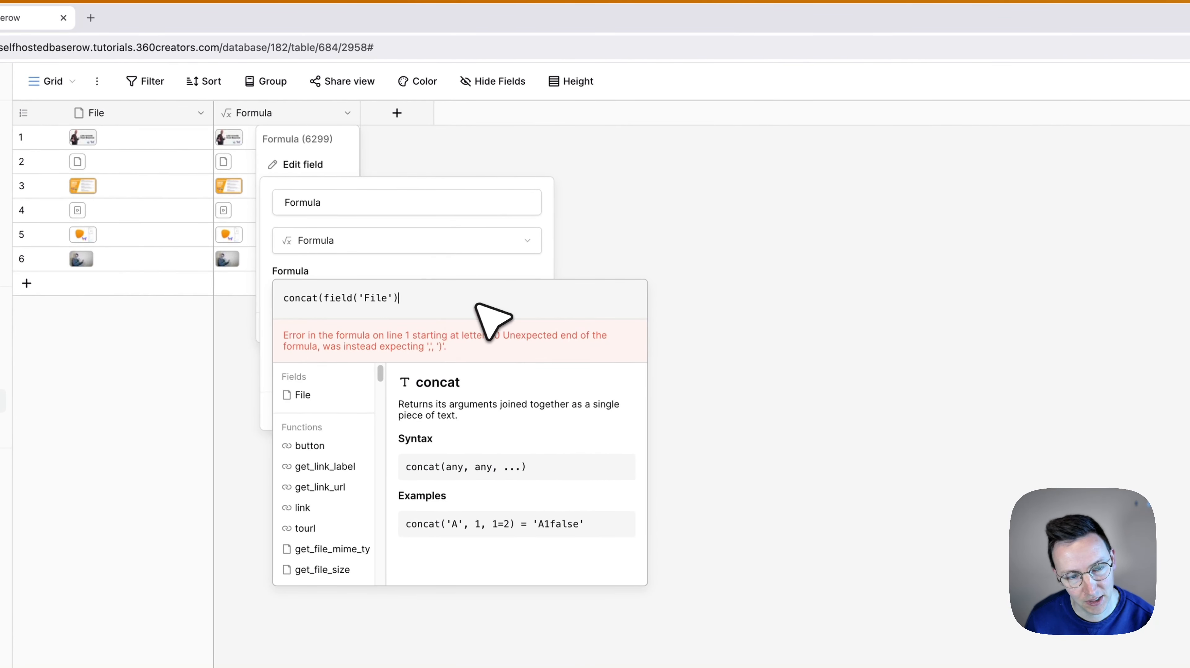
pyautogui.write(')')
pyautogui.click(421, 295)
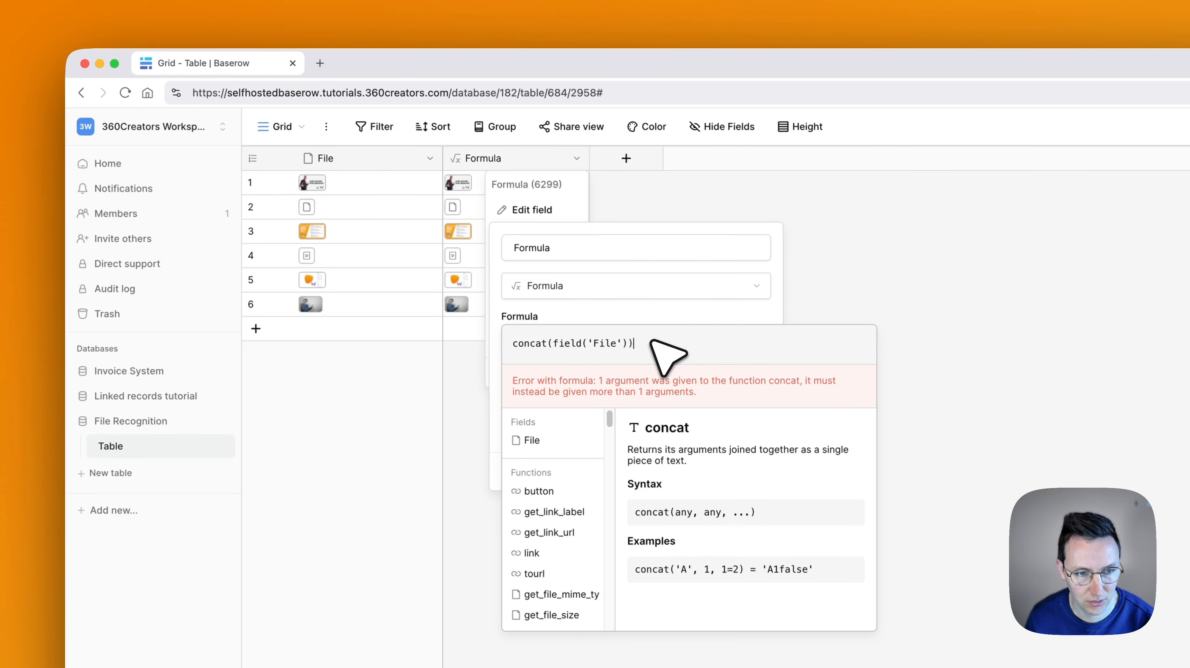
# Add an empty string "" as the second concat argument and save the Formula field
pyautogui.press('Left')
pyautogui.write(',""')
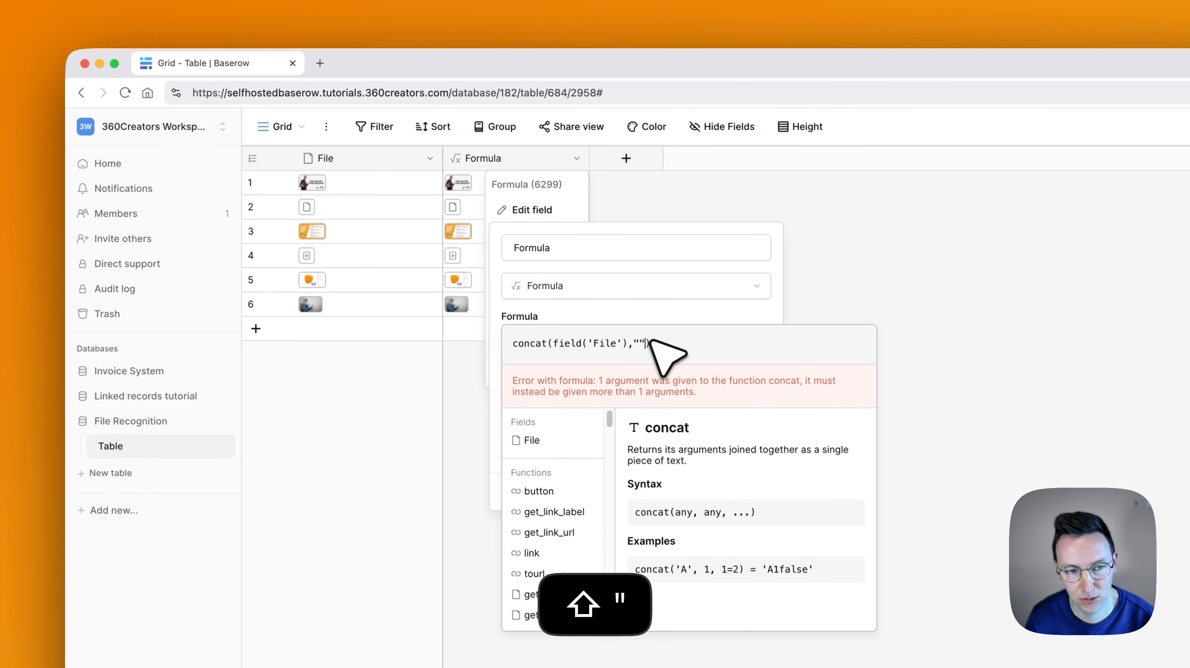
pyautogui.press('Left')
pyautogui.write('ABC')
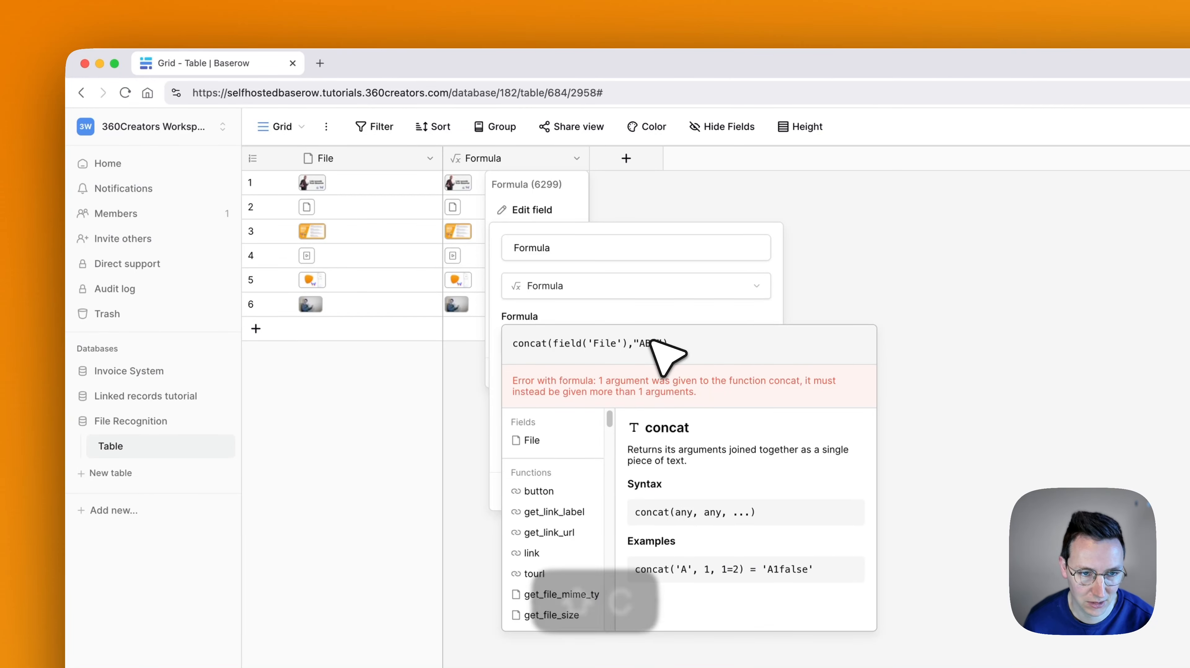
pyautogui.doubleClick(650, 343)
pyautogui.press('BackSpace')
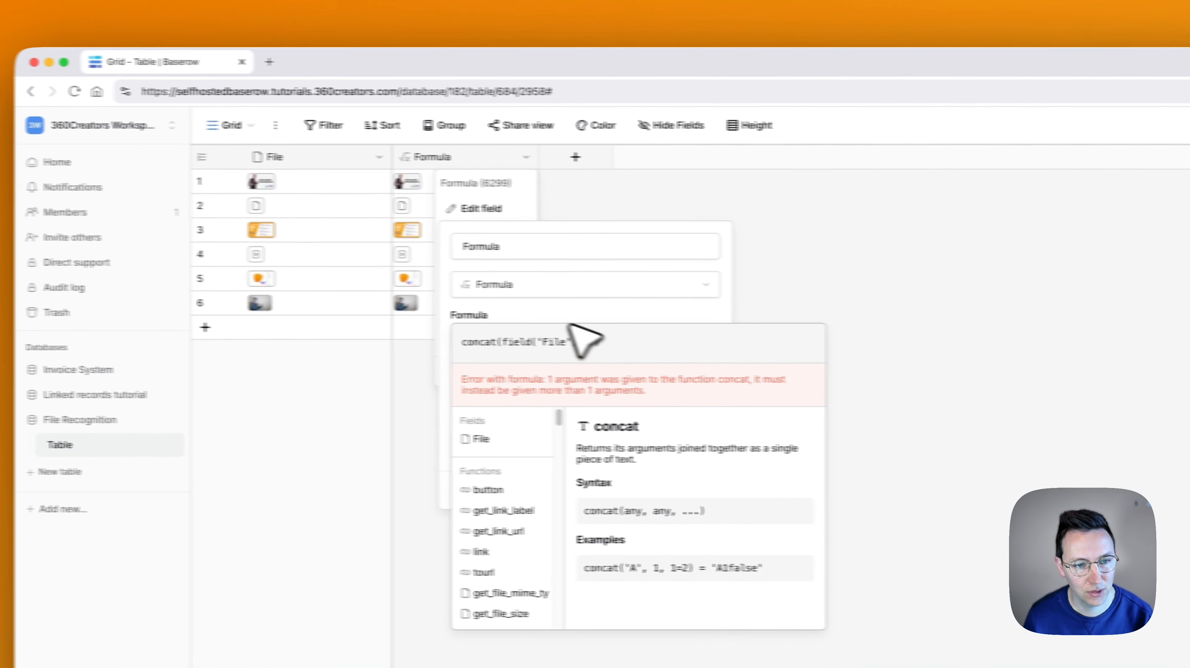
pyautogui.click(632, 314)
pyautogui.click(750, 491)
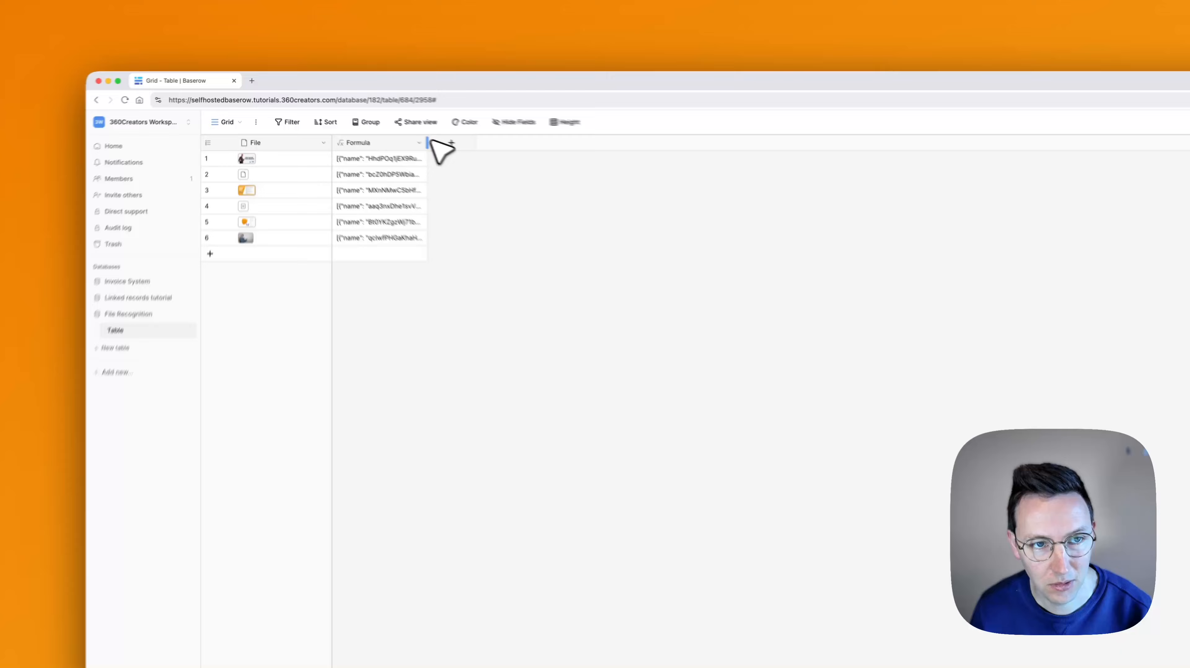
# Widen the Formula column and examine the file details in each row, through to the visible file names
pyautogui.moveTo(427, 143); pyautogui.dragTo(973, 159)
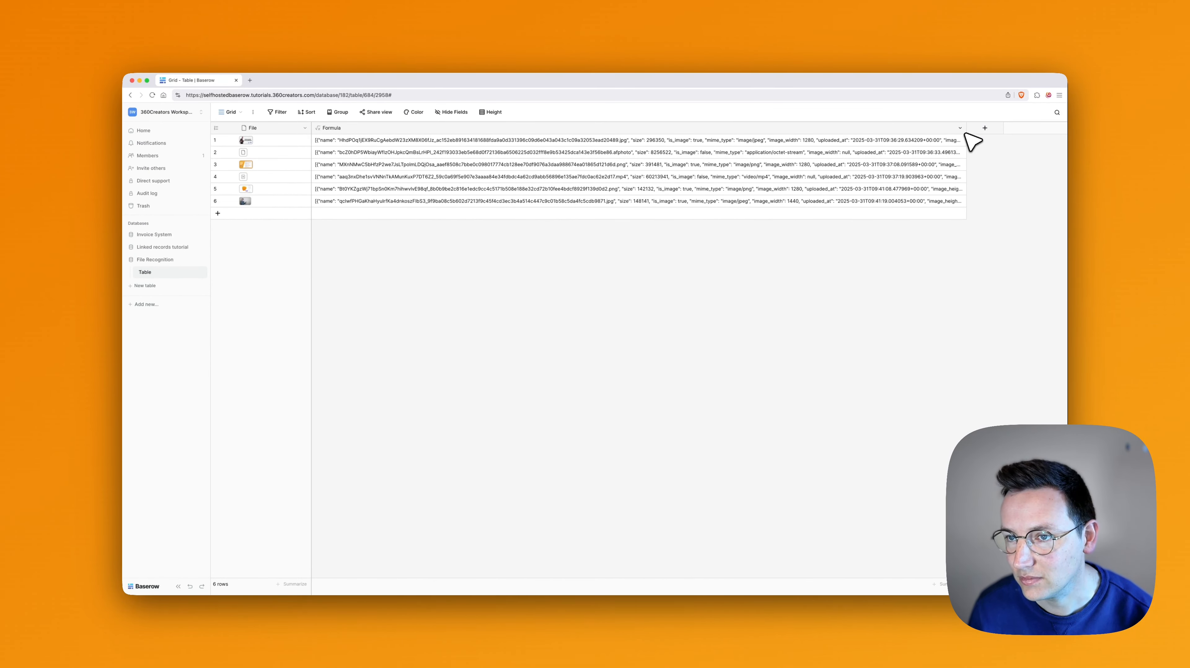
pyautogui.moveTo(972, 136); pyautogui.dragTo(1076, 133)
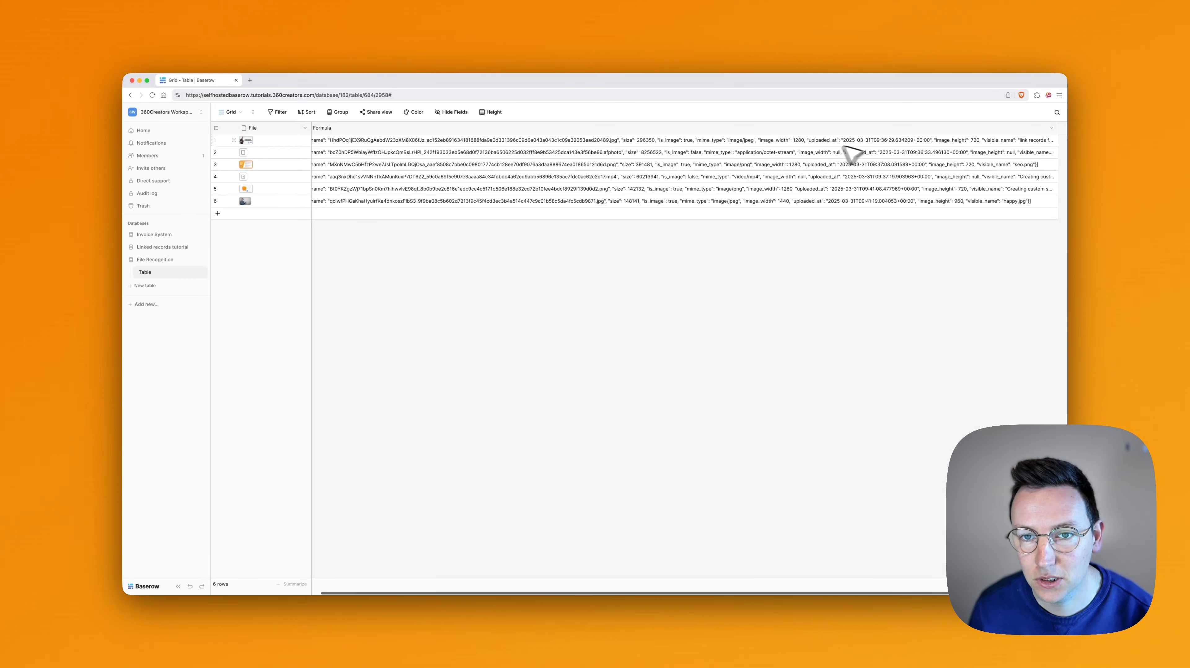
pyautogui.click(473, 143)
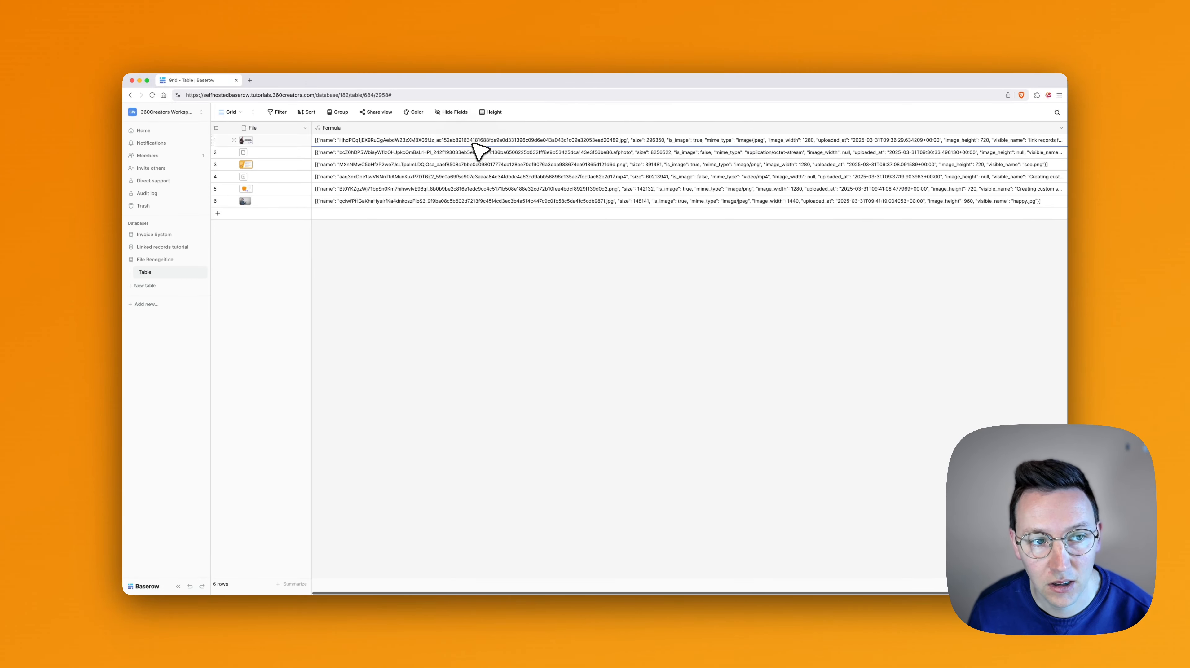
pyautogui.hscroll(3, 631, 154)
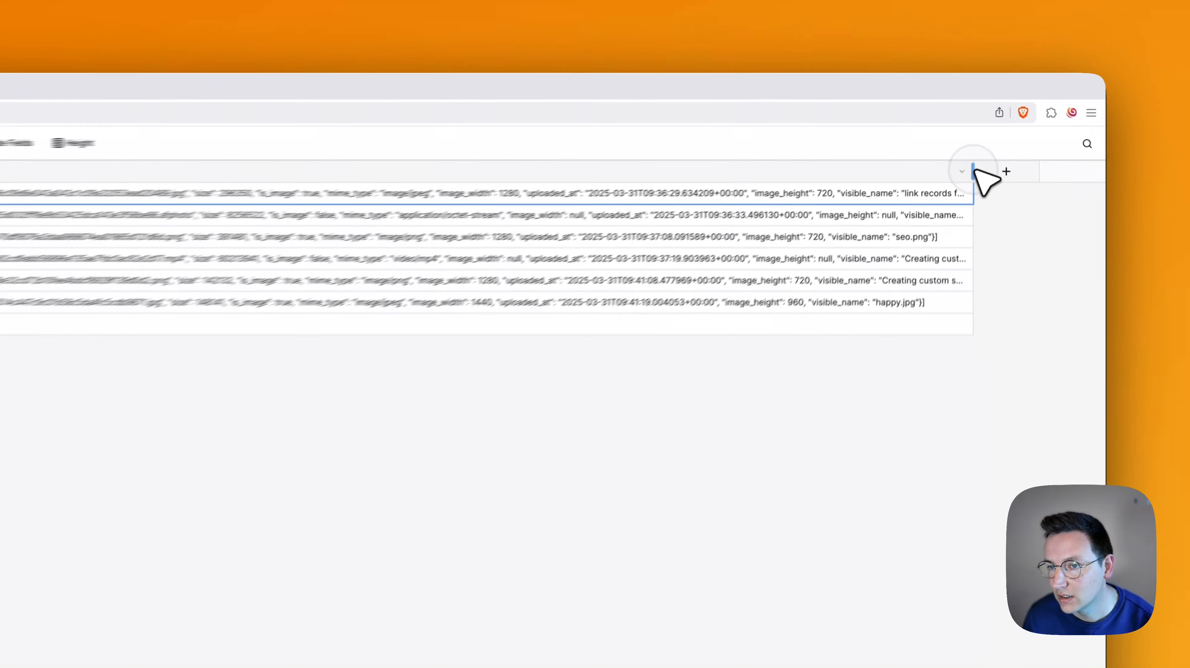
pyautogui.moveTo(993, 129); pyautogui.dragTo(1046, 129)
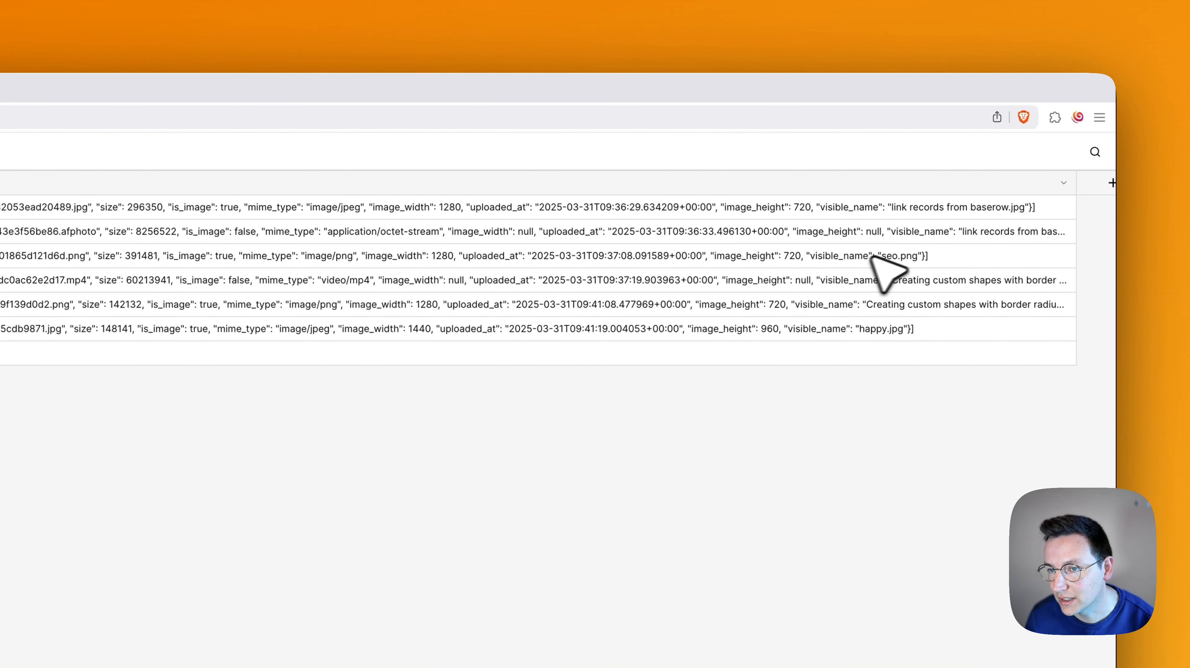
pyautogui.hscroll(3, 891, 299)
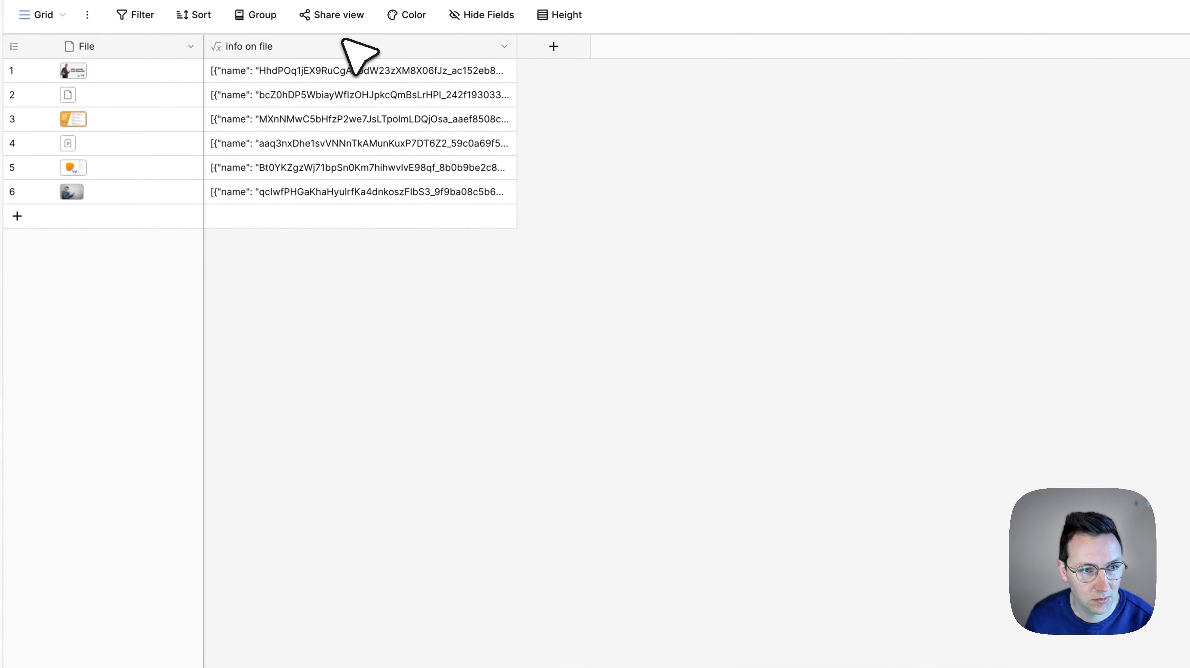
# Create a formula field that looks for the PNG extension, using search(field('info on file'),".png")
pyautogui.click(542, 48)
pyautogui.write('f')
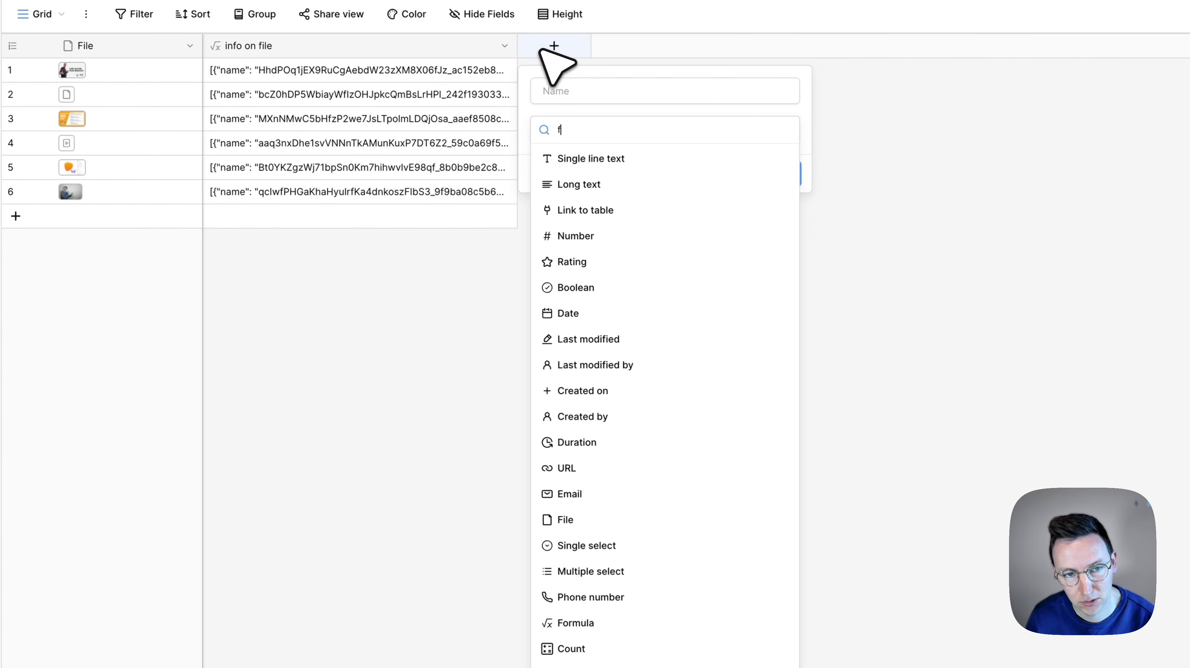
pyautogui.write('orm')
pyautogui.click(662, 157)
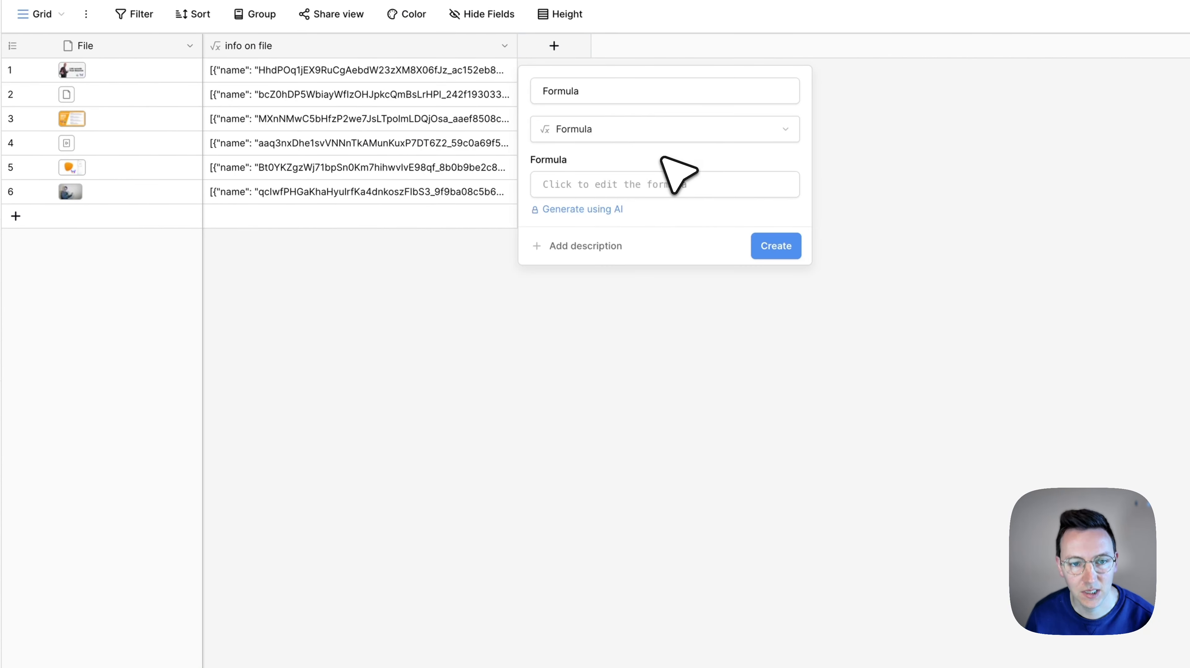
pyautogui.click(645, 185)
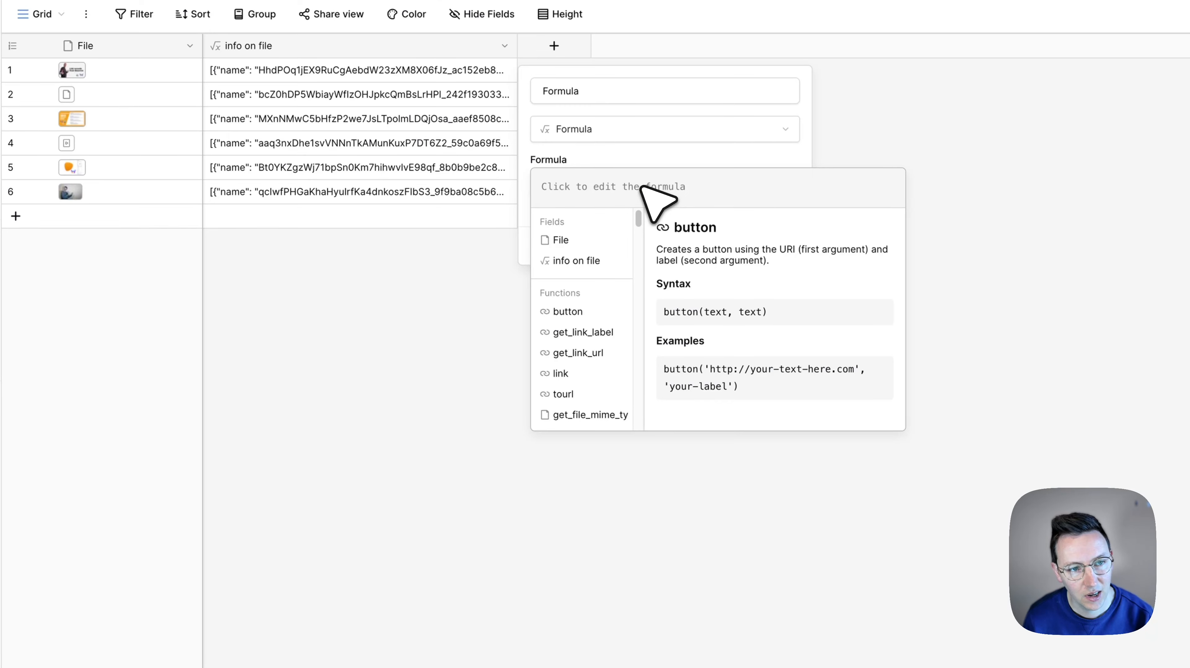
pyautogui.write('search')
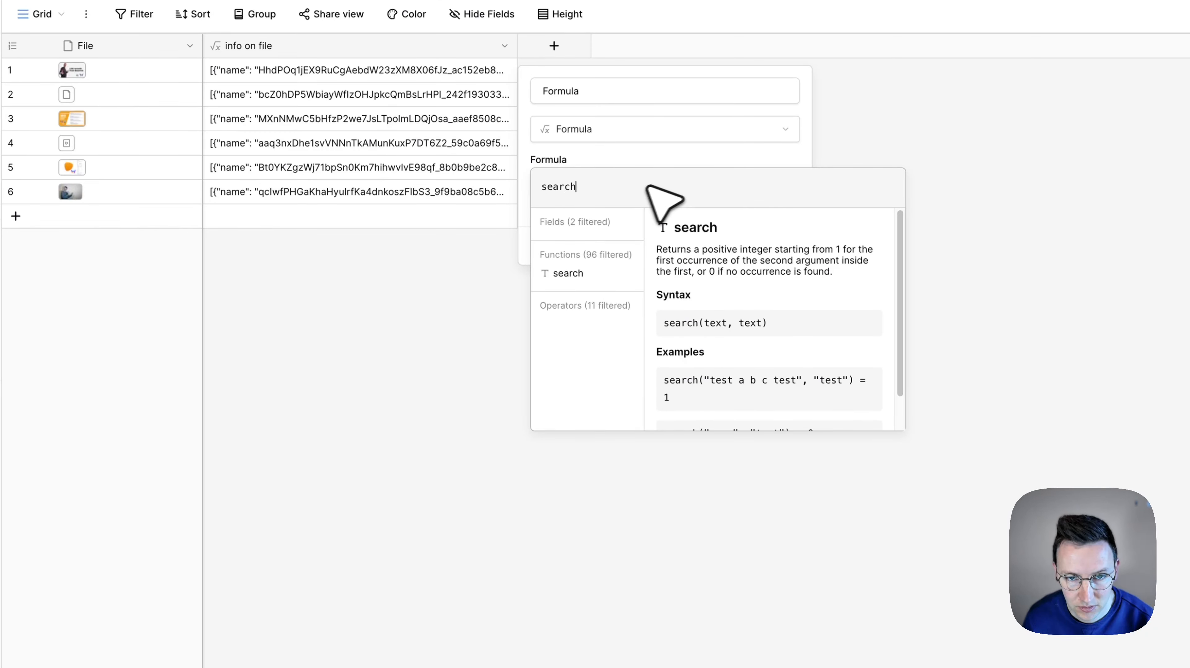
pyautogui.click(603, 277)
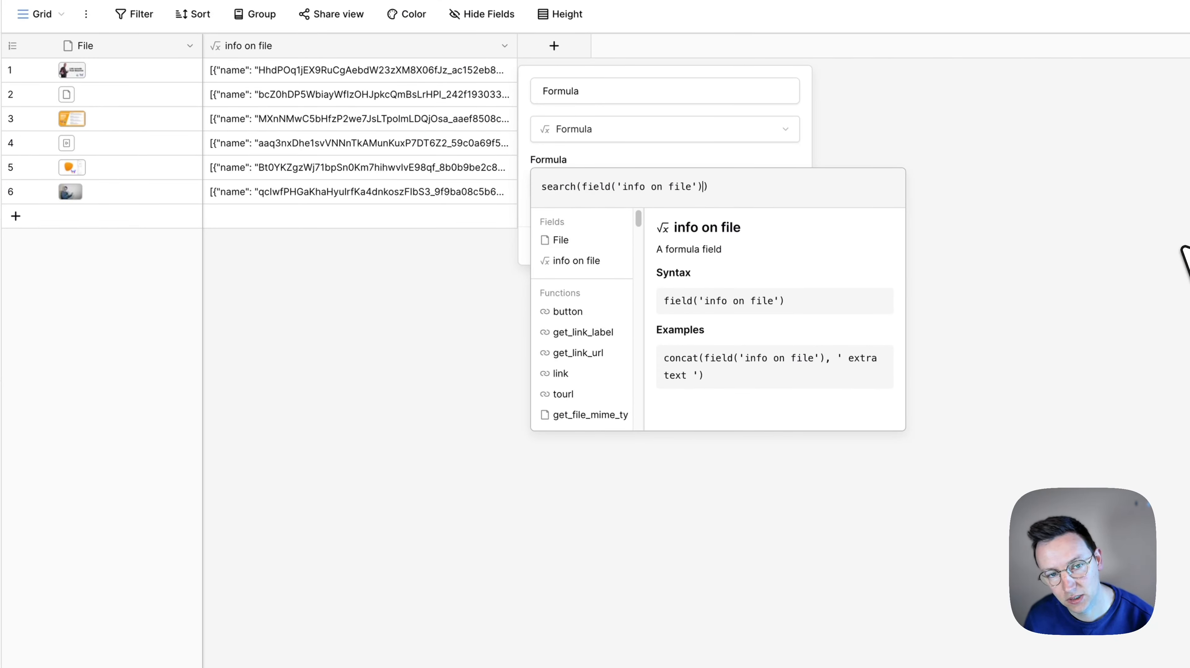
pyautogui.write('"')
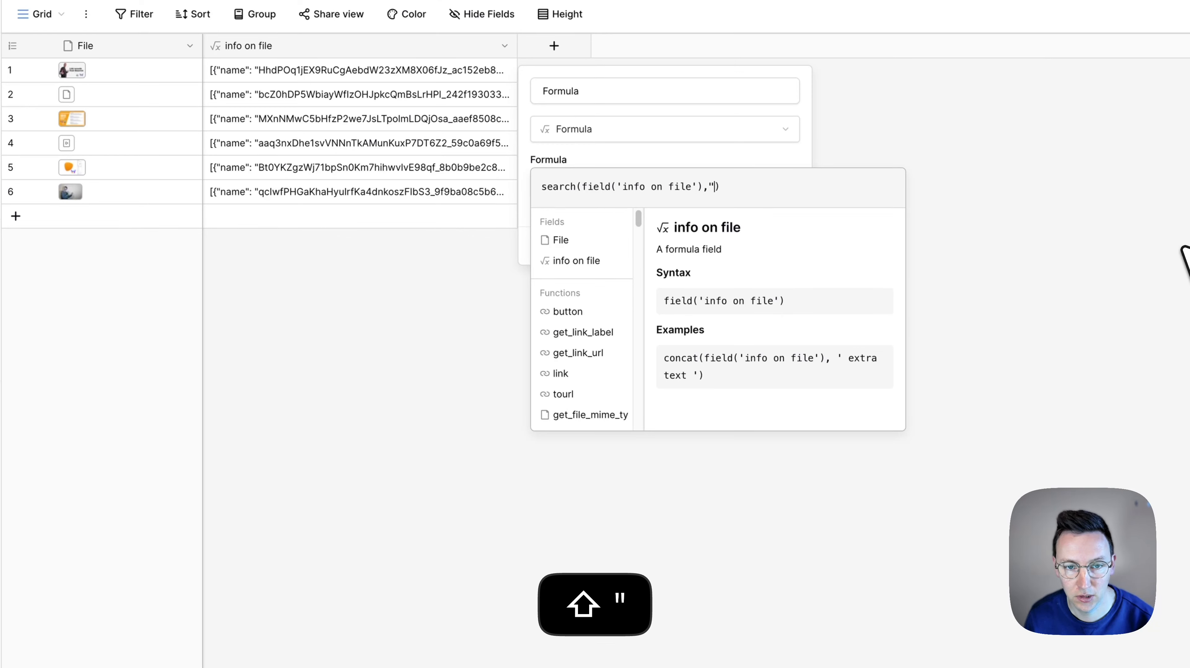
pyautogui.write('"')
pyautogui.press('Left')
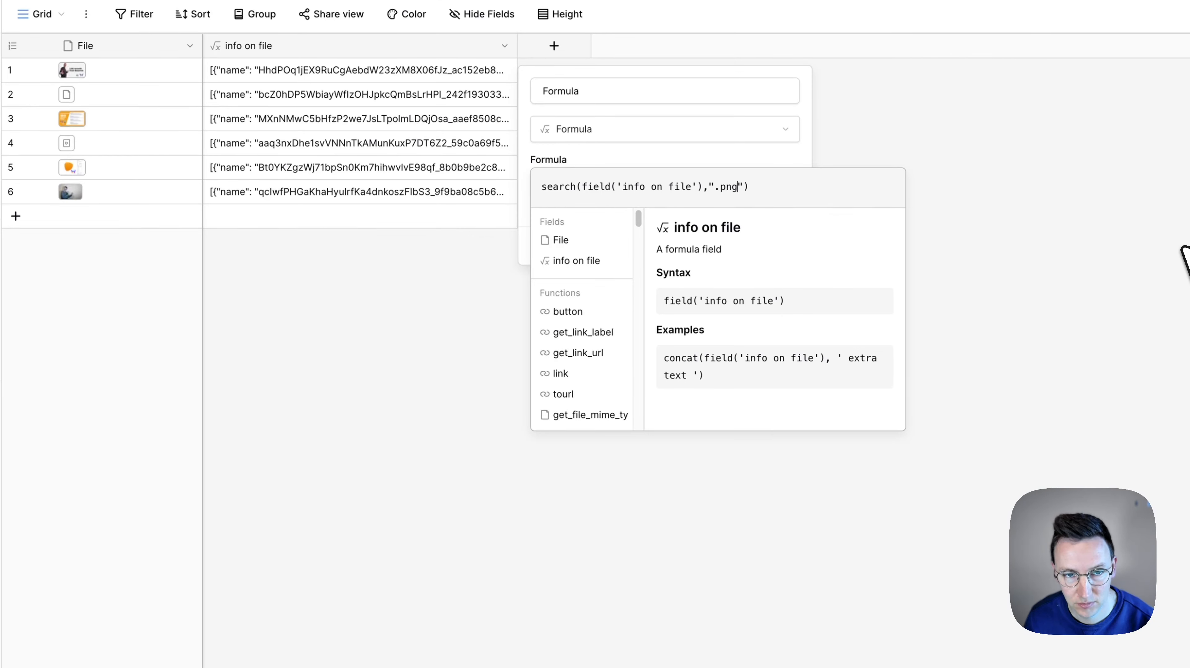
pyautogui.click(729, 153)
pyautogui.click(767, 258)
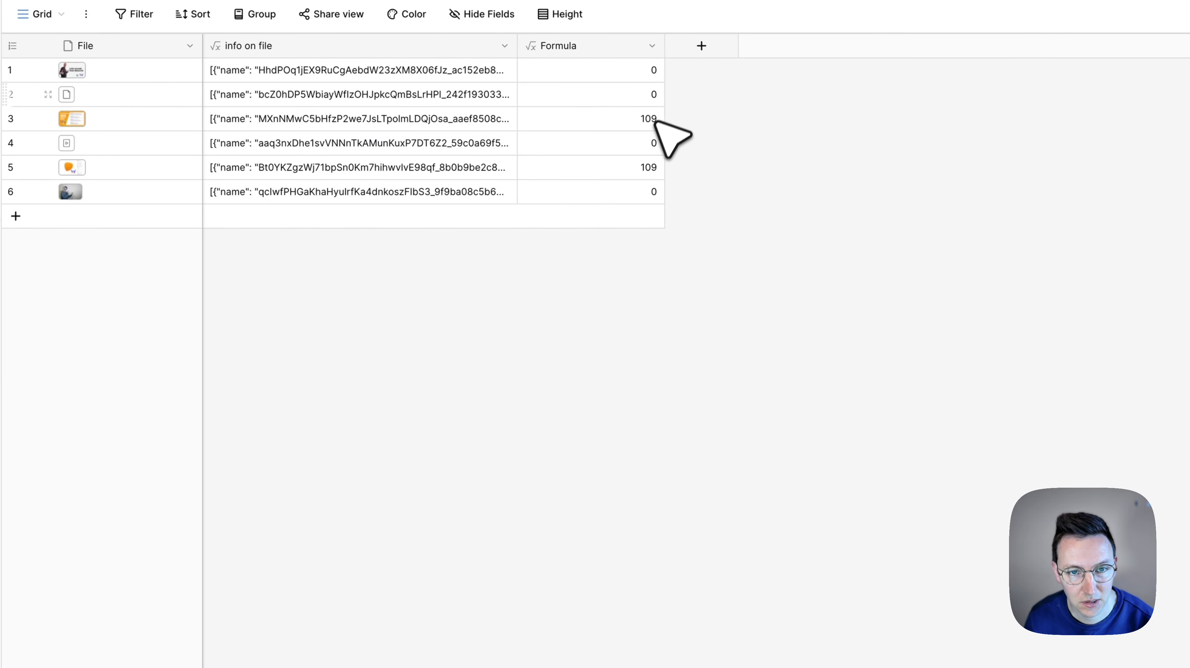
# Compare the search results in the new Formula column for rows 2, 3 and 4
pyautogui.click(638, 99)
pyautogui.click(637, 126)
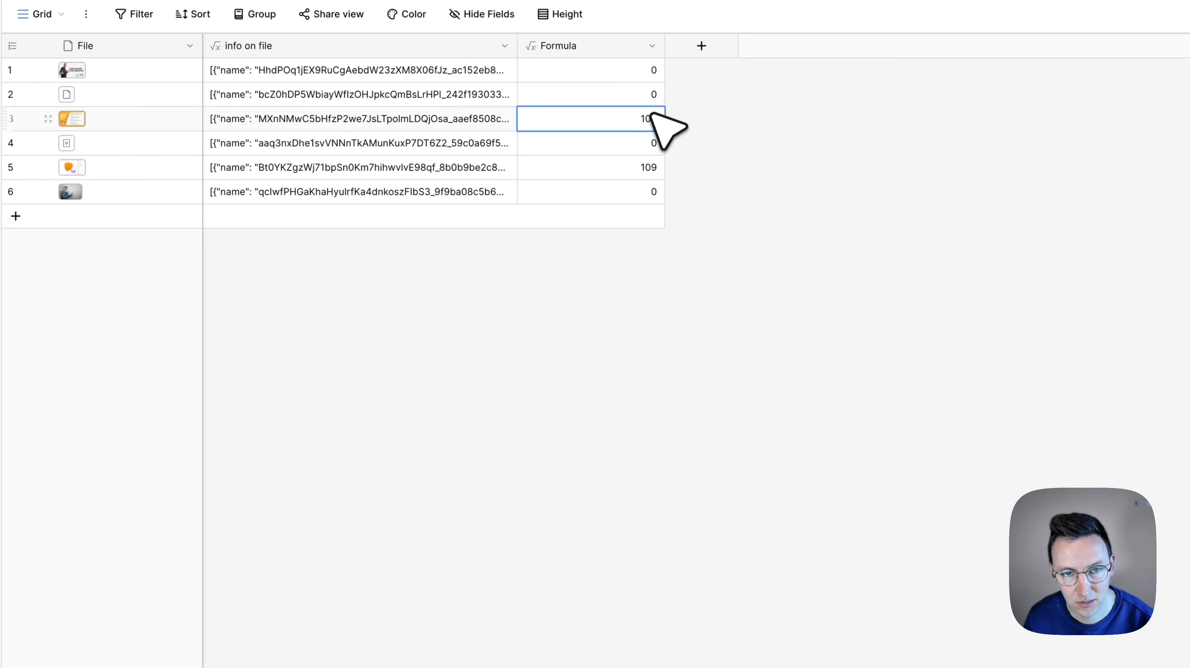
pyautogui.click(652, 96)
pyautogui.click(650, 123)
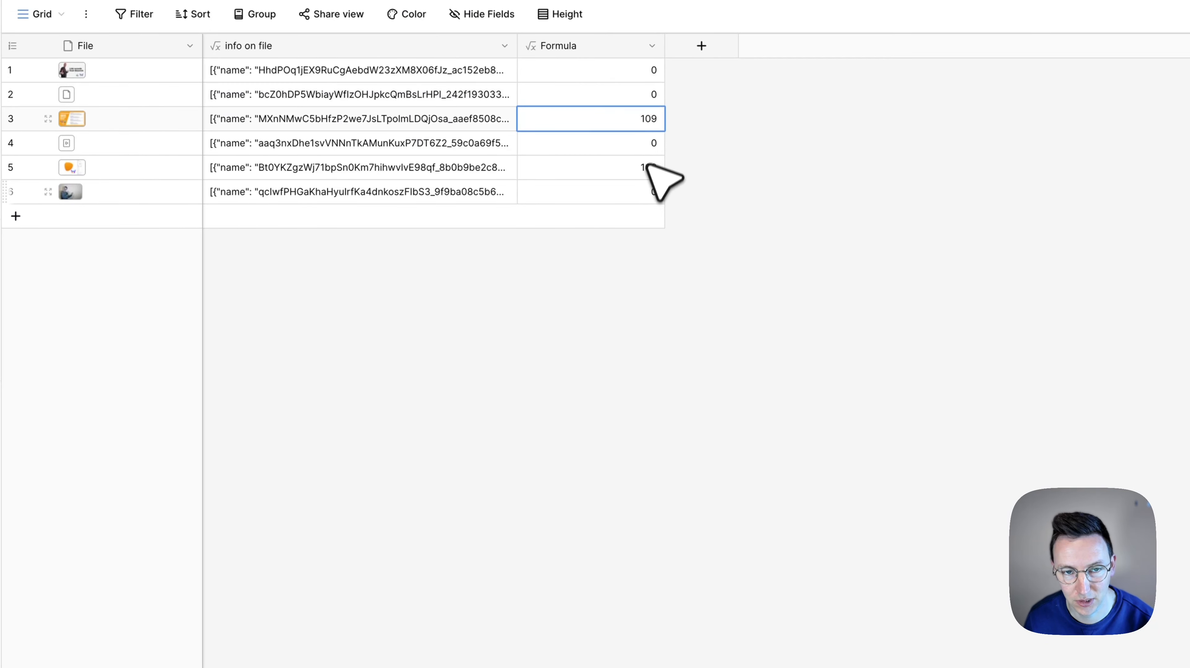
pyautogui.click(644, 147)
pyautogui.click(632, 100)
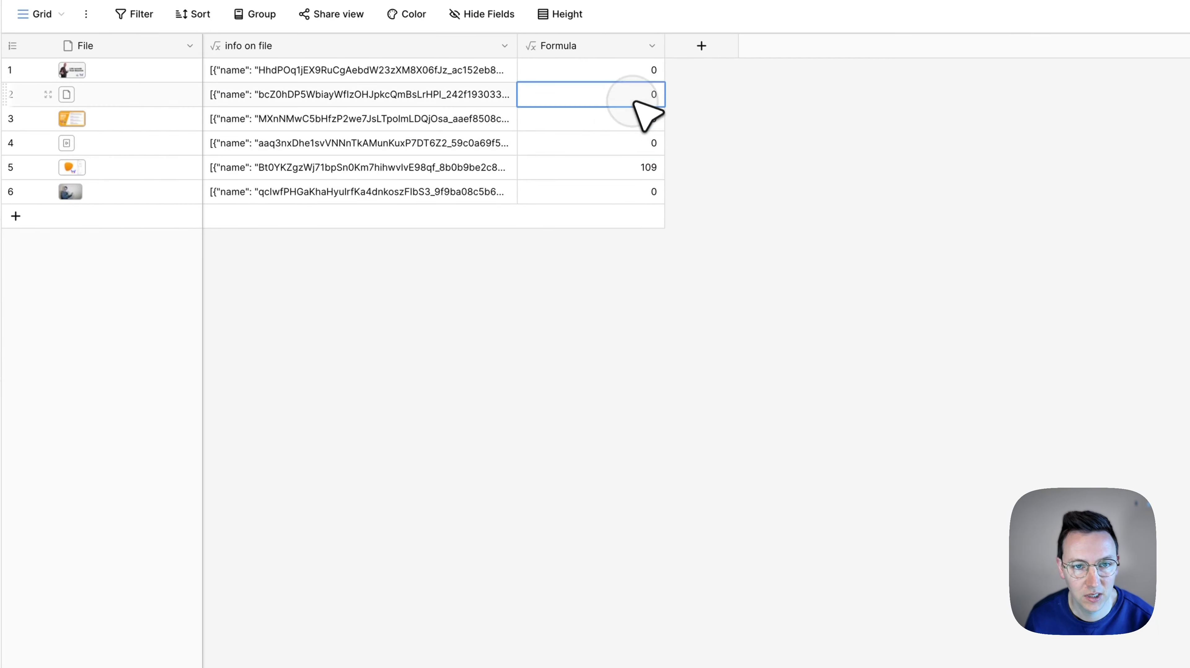
# Rename the new search formula field to "search for .png"
pyautogui.click(651, 46)
pyautogui.click(603, 98)
pyautogui.tripleClick(652, 128)
pyautogui.write('search for .png')
pyautogui.click(830, 454)
# Create a formula field that labels PNG files, using if(field('search for .png')>0,"PNG!","something else")
pyautogui.click(702, 46)
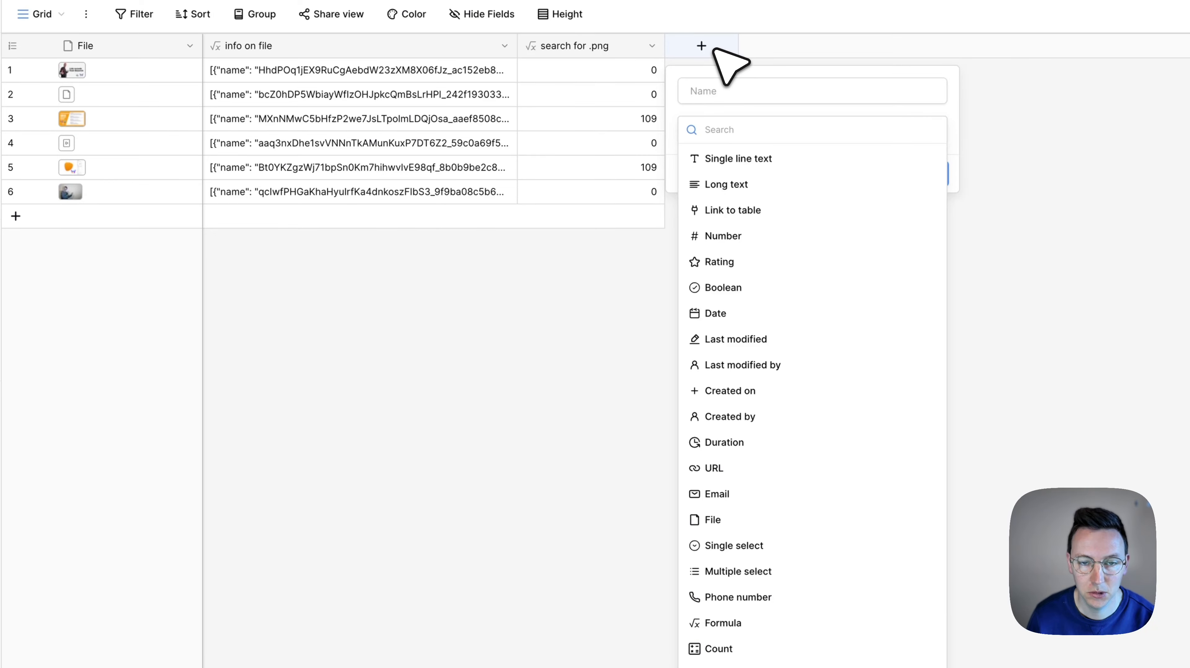
pyautogui.write('form')
pyautogui.click(755, 158)
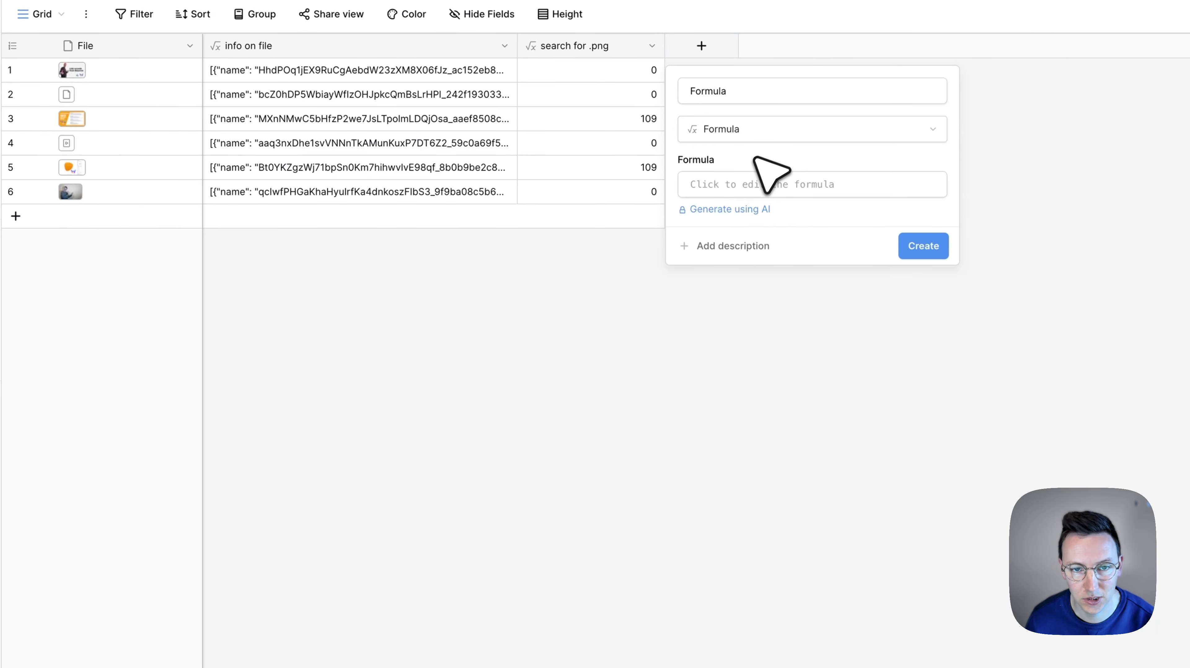
pyautogui.click(762, 184)
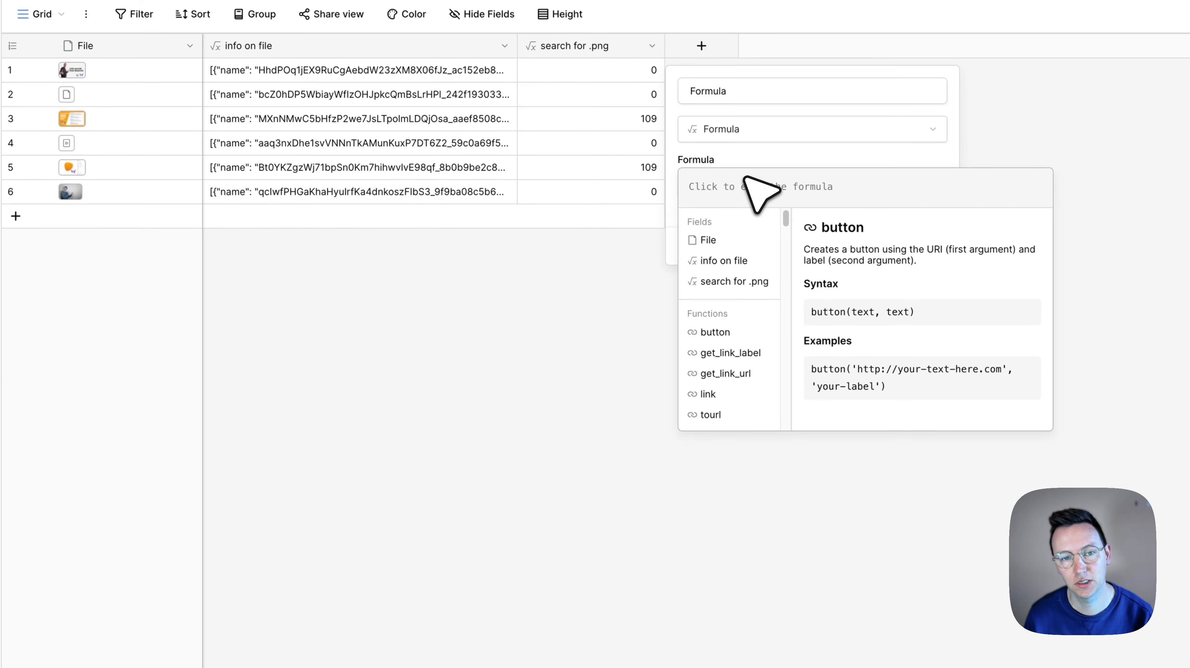
pyautogui.write('if(')
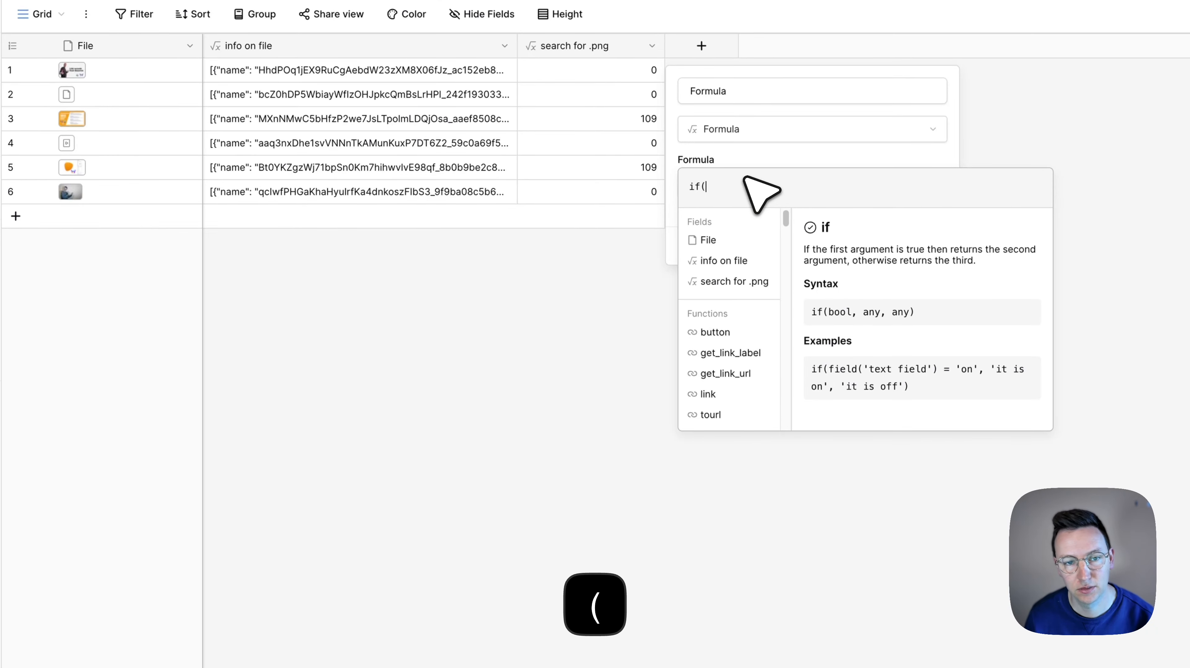
pyautogui.click(734, 281)
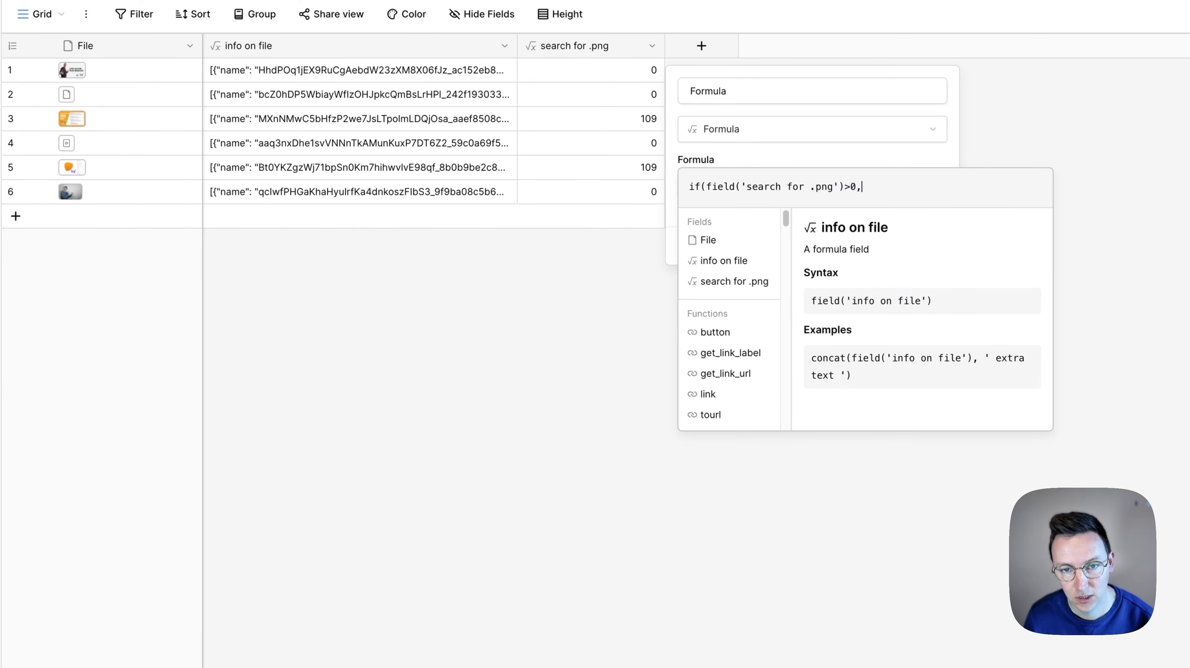
pyautogui.write('>0,"')
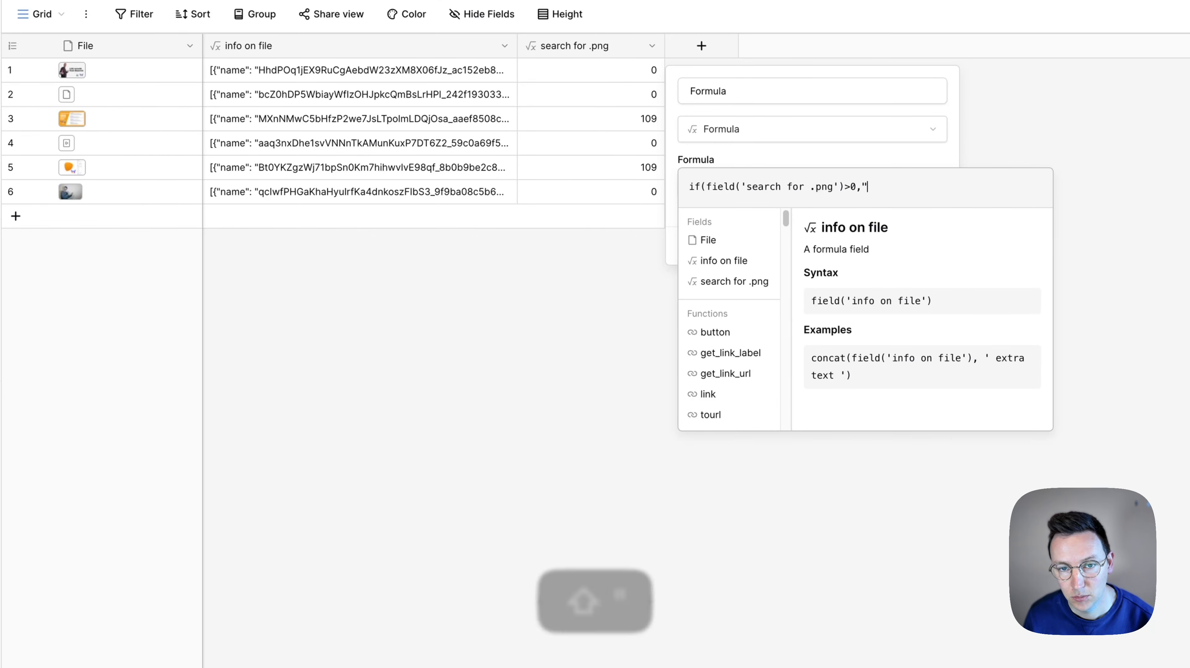
pyautogui.write('PNG!",')
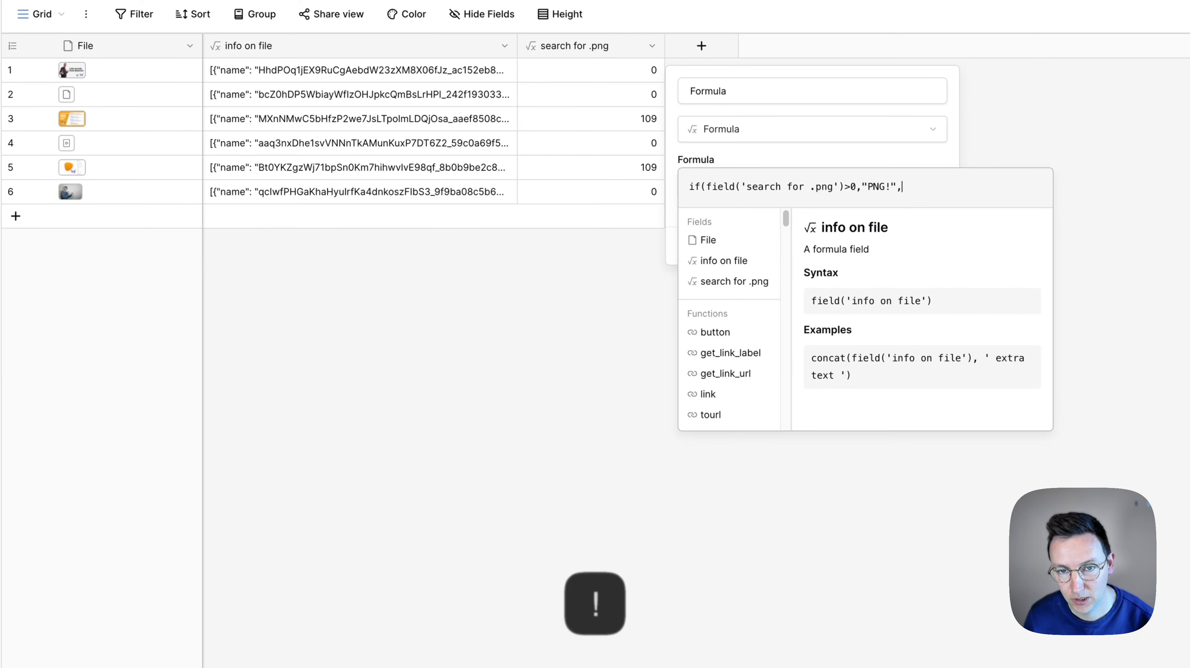
pyautogui.write('"something else")')
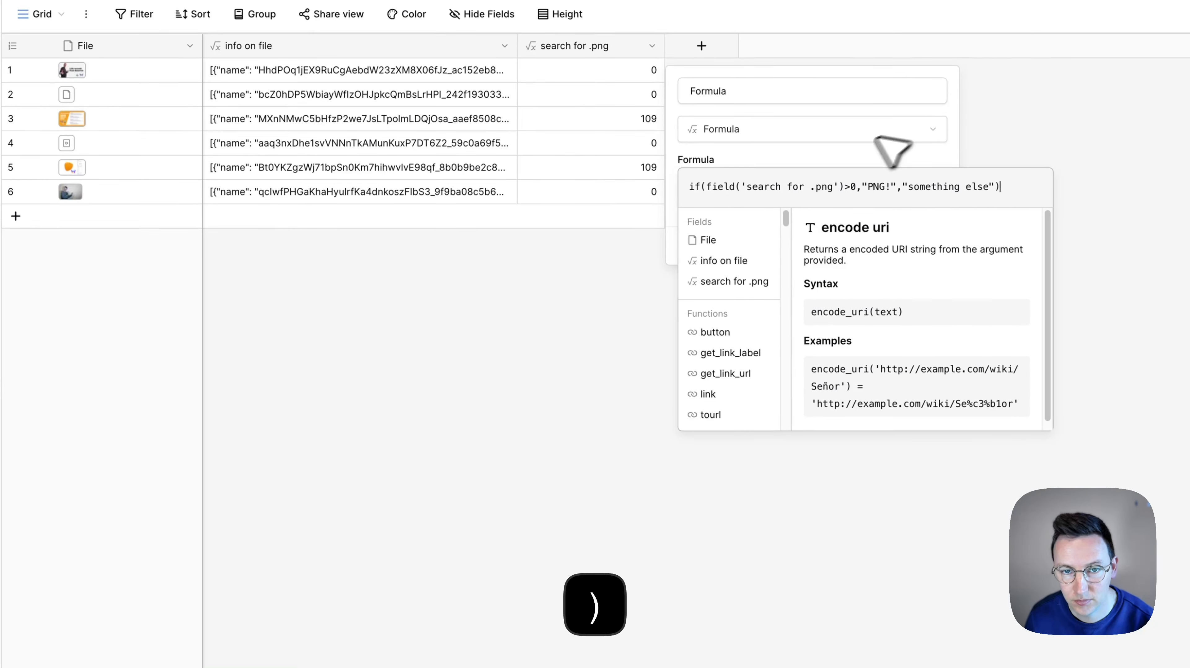
pyautogui.click(892, 154)
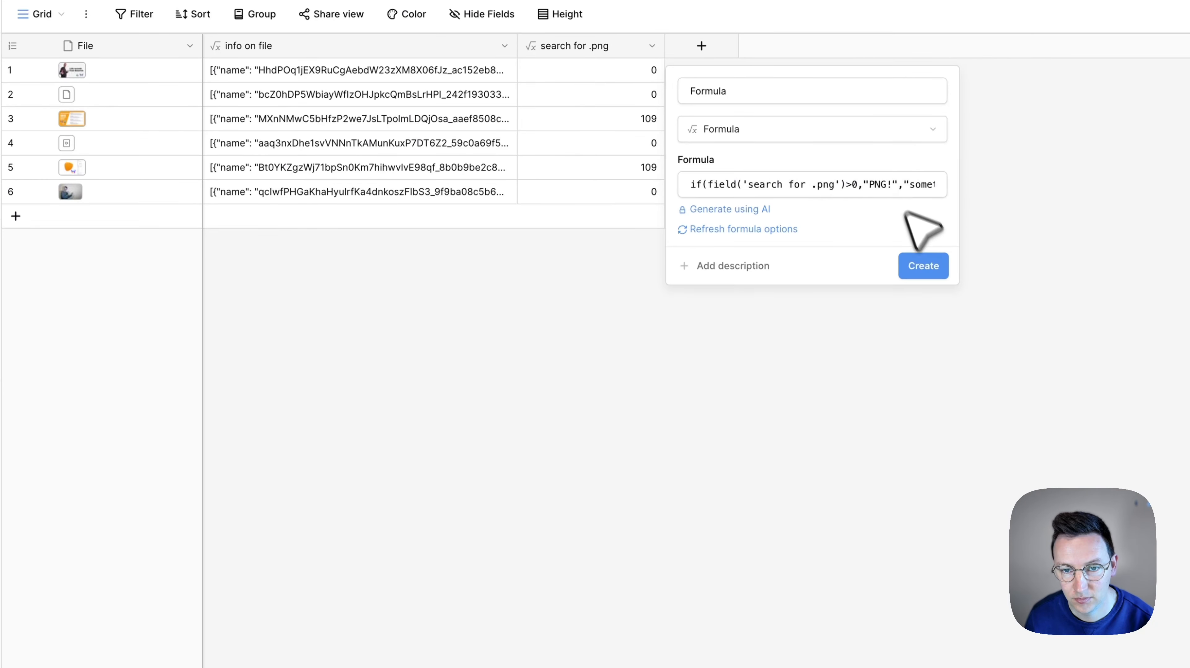
pyautogui.click(932, 260)
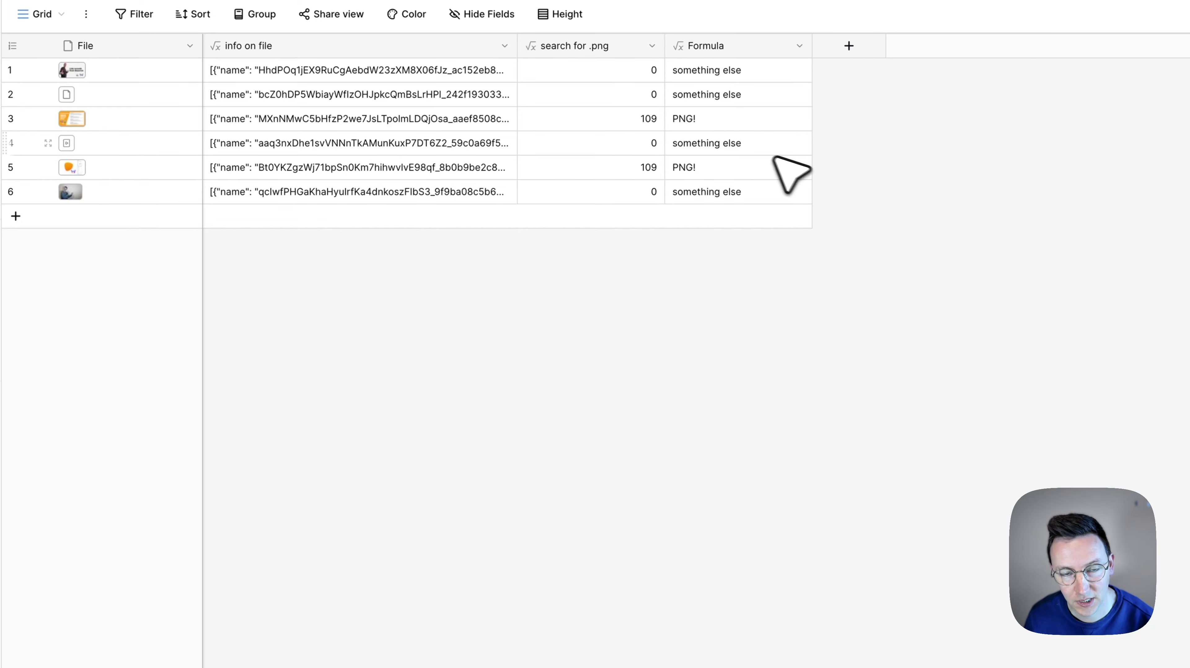
# Compare the new Formula column's labels in rows 1 to 3 with row 3's file, file info and search result
pyautogui.click(699, 105)
pyautogui.click(703, 115)
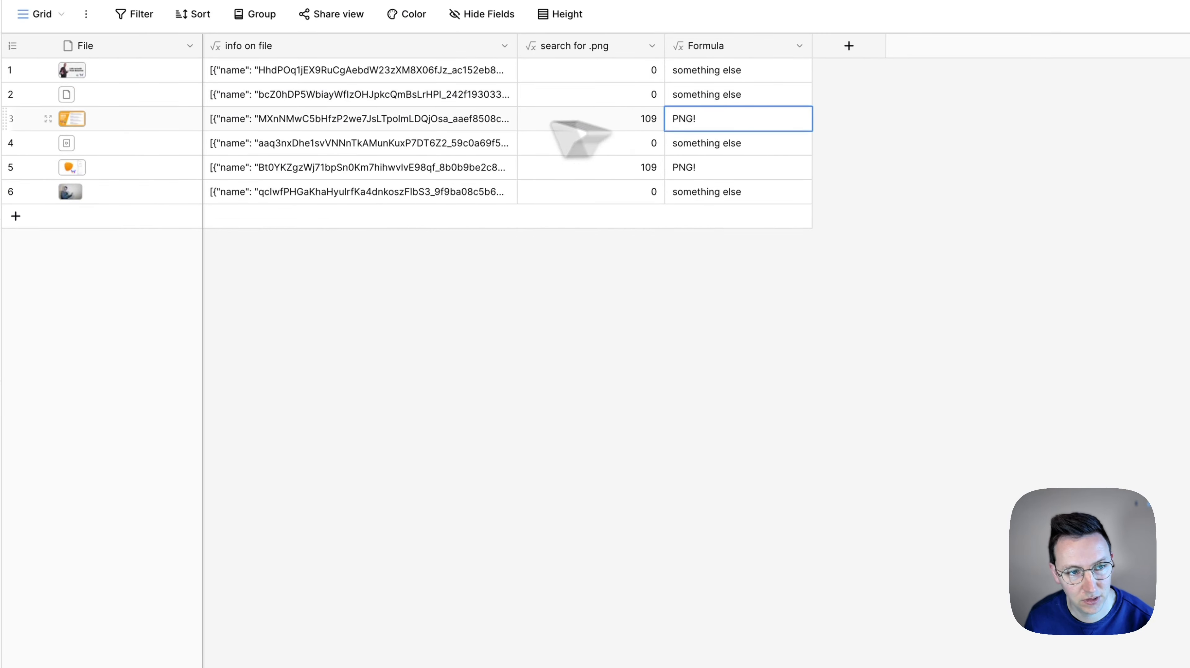
pyautogui.click(103, 120)
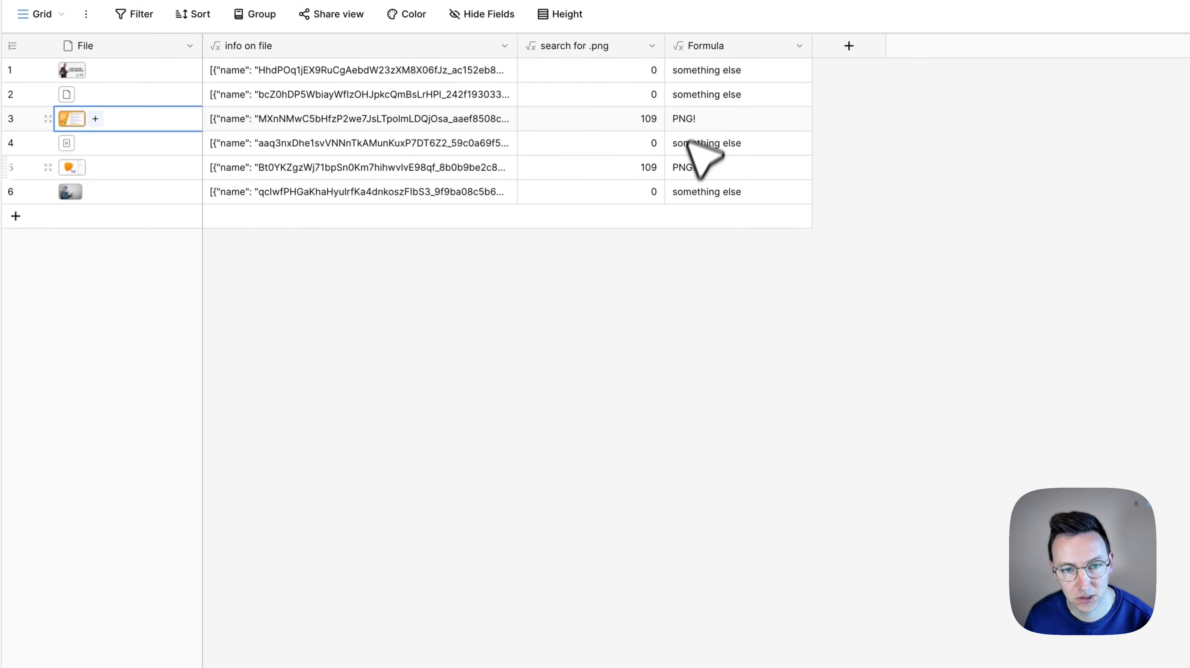
pyautogui.click(717, 95)
pyautogui.click(706, 119)
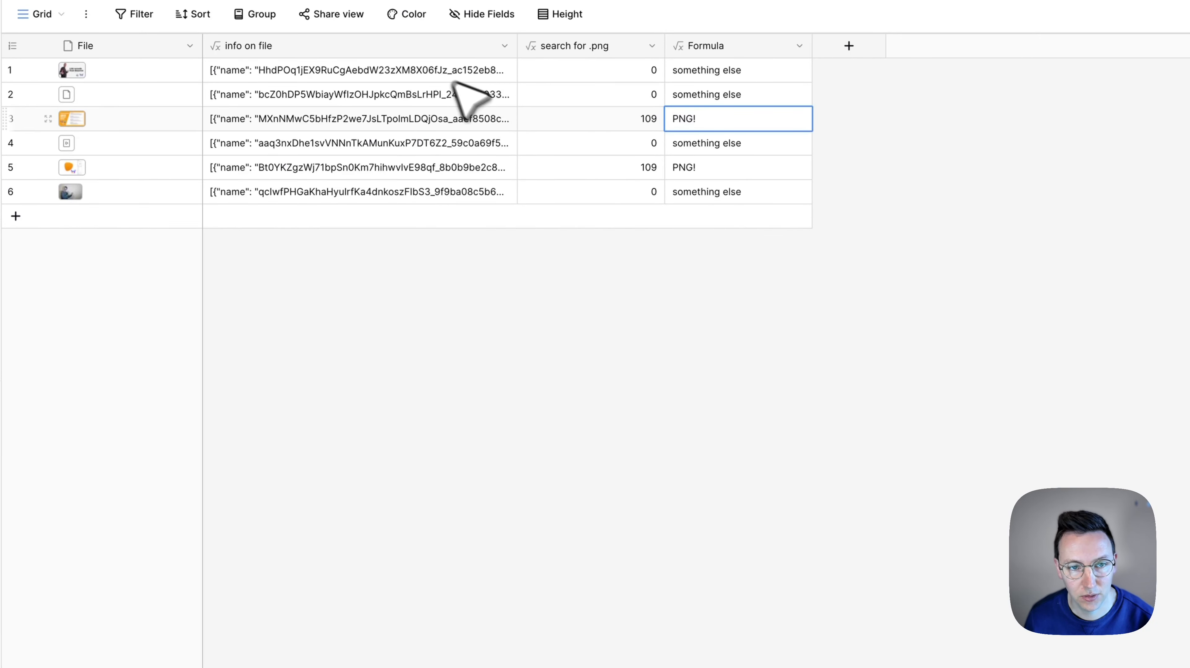
pyautogui.click(714, 78)
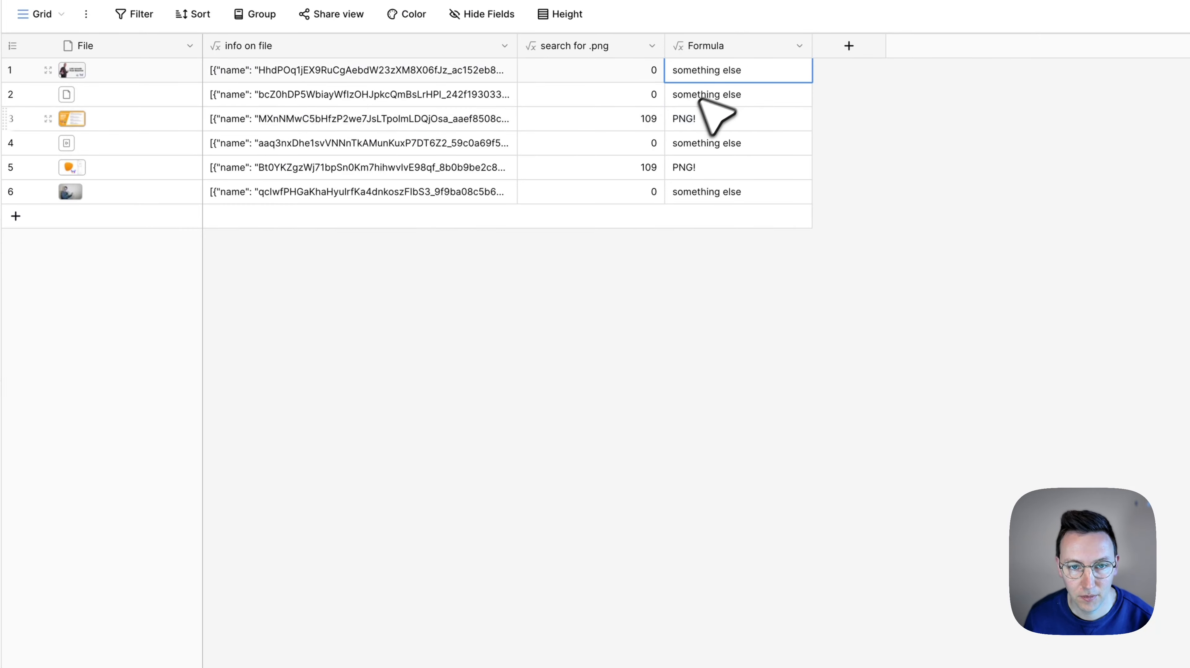
pyautogui.click(691, 96)
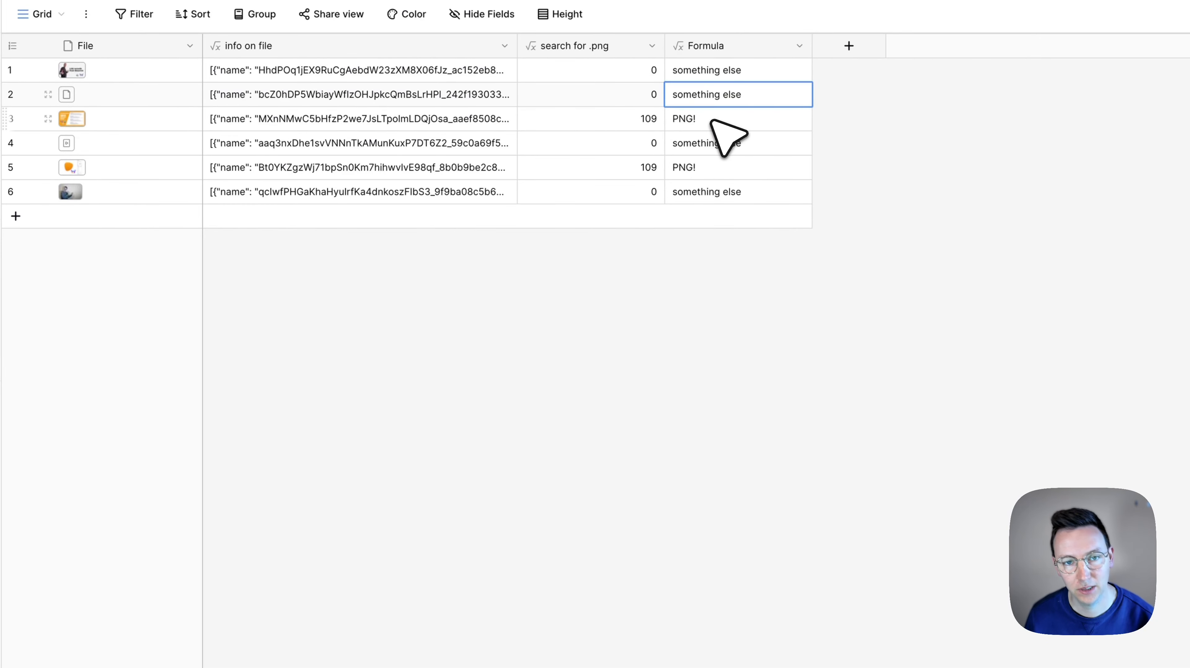
pyautogui.click(713, 122)
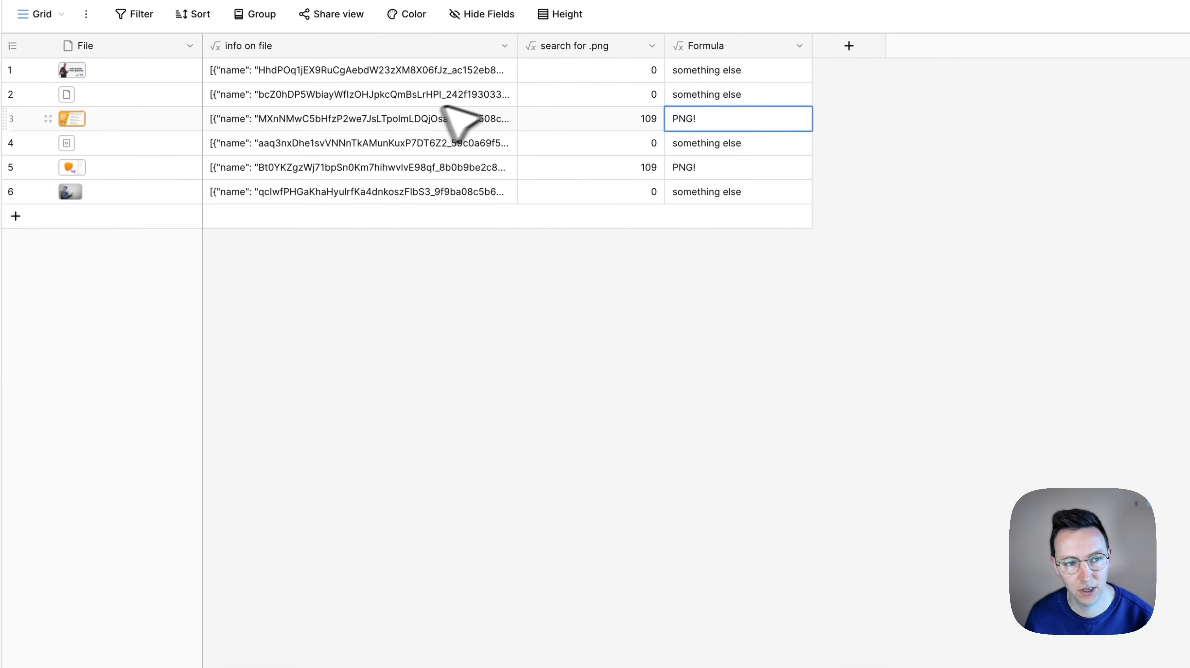
pyautogui.click(377, 123)
pyautogui.click(617, 123)
pyautogui.click(718, 123)
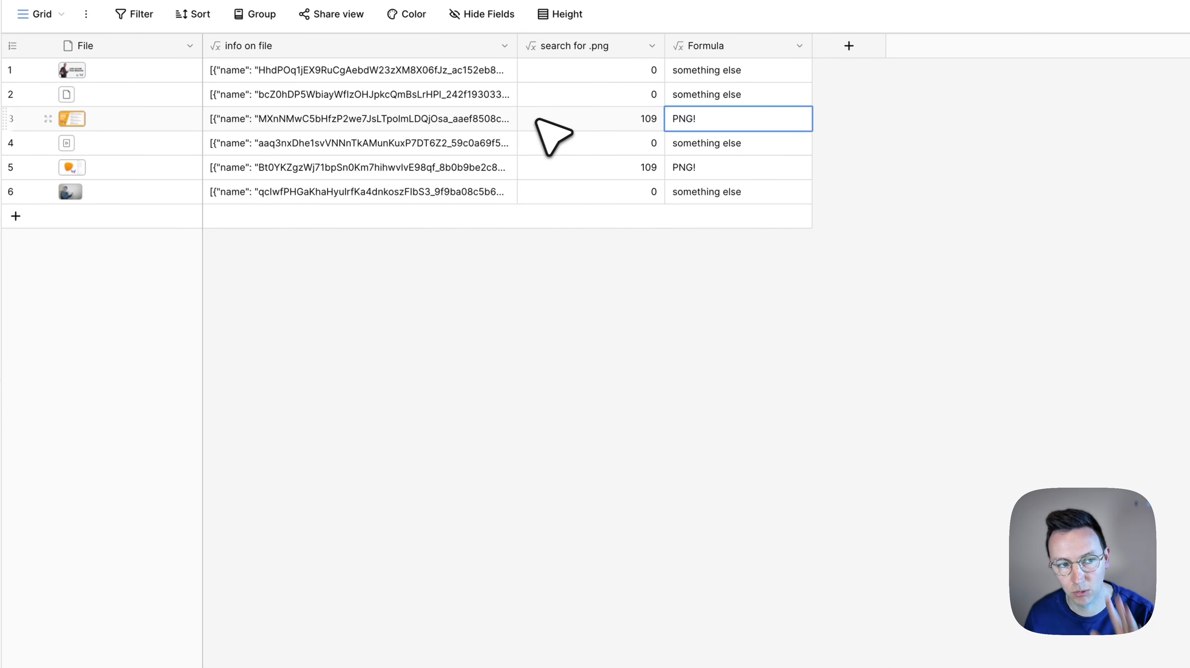
pyautogui.click(991, 184)
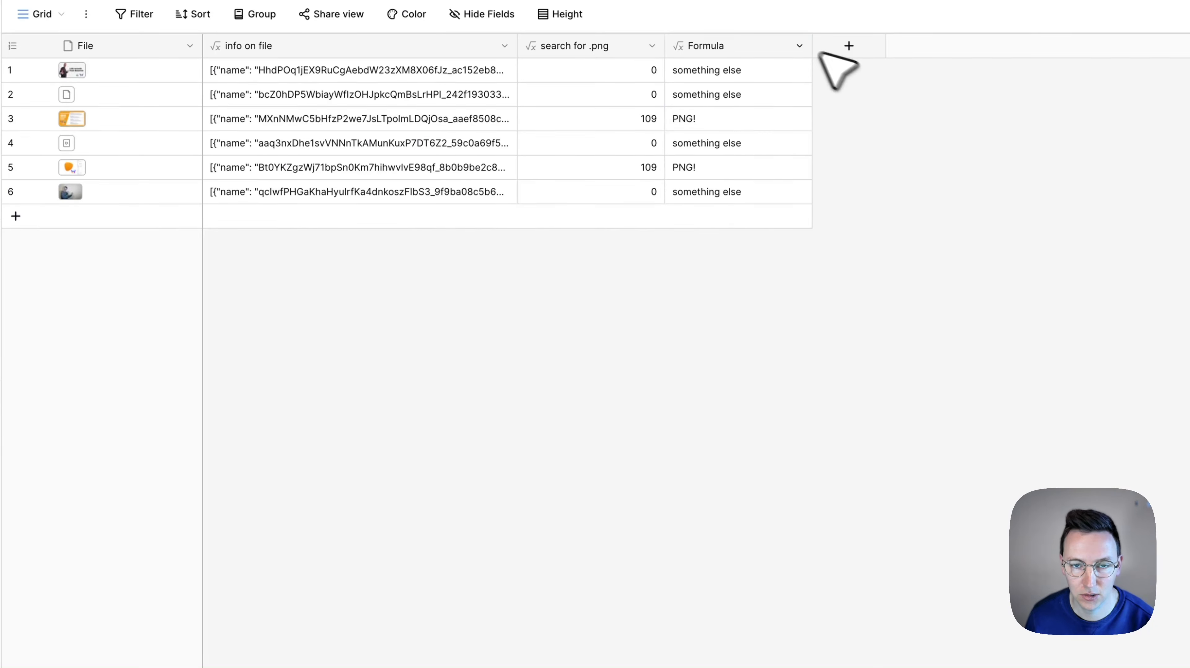
pyautogui.click(799, 45)
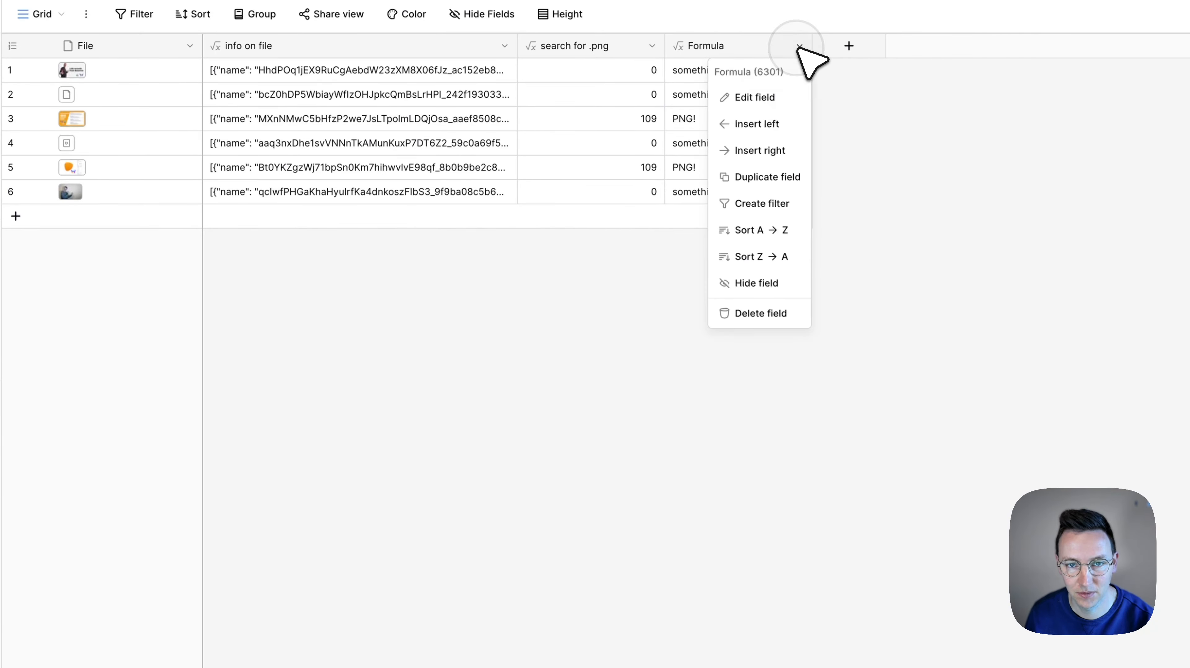
pyautogui.click(788, 97)
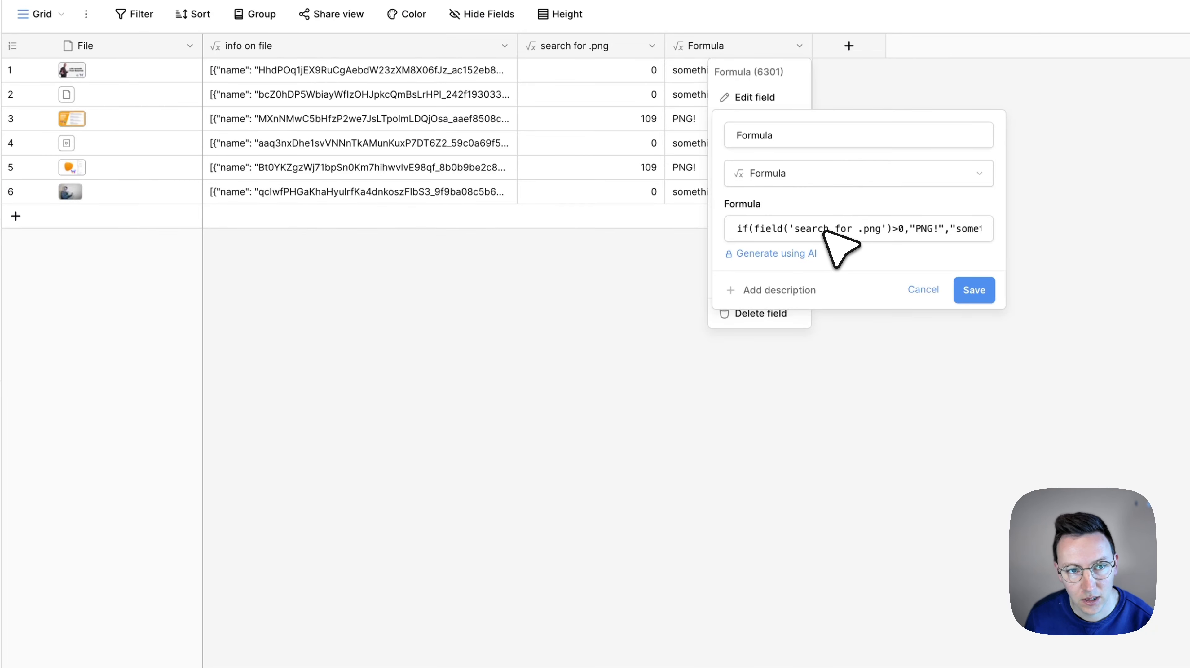
pyautogui.click(625, 64)
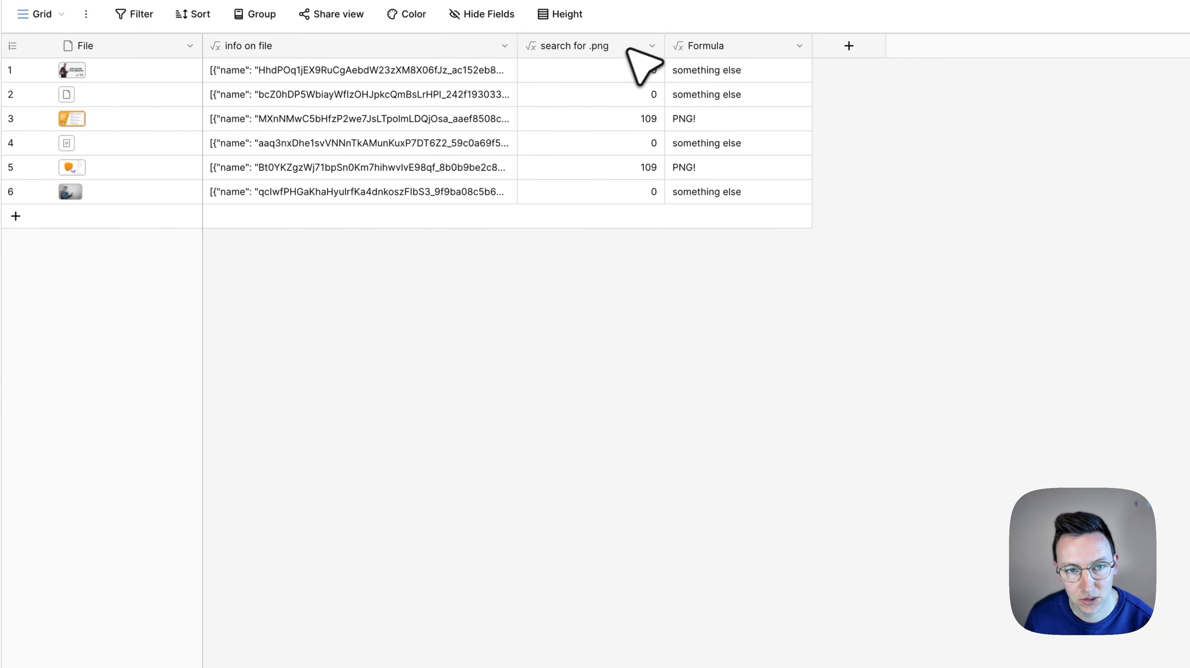
# Copy the whole search expression from the "search for .png" field's formula and leave that field as it is
pyautogui.click(652, 46)
pyautogui.click(624, 97)
pyautogui.click(671, 231)
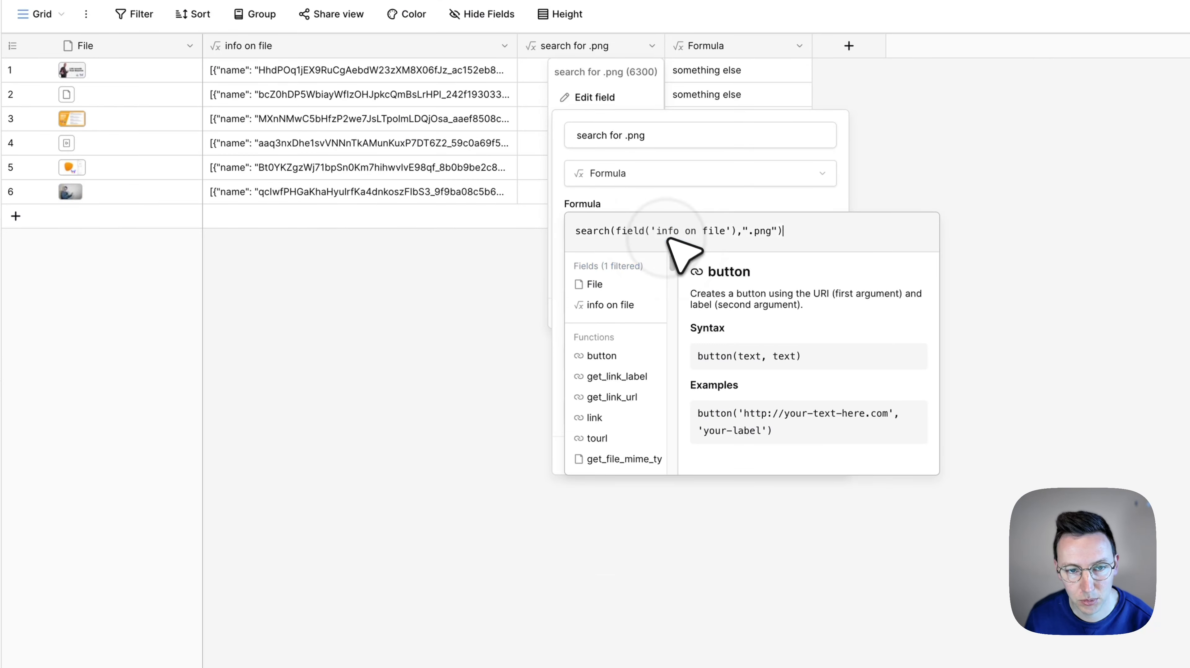
pyautogui.press('super+a')
pyautogui.press('super+c')
pyautogui.click(980, 177)
# Replace field('search for .png') in the Formula field with the copied search(field('info on file'),".png") and save the field
pyautogui.click(799, 45)
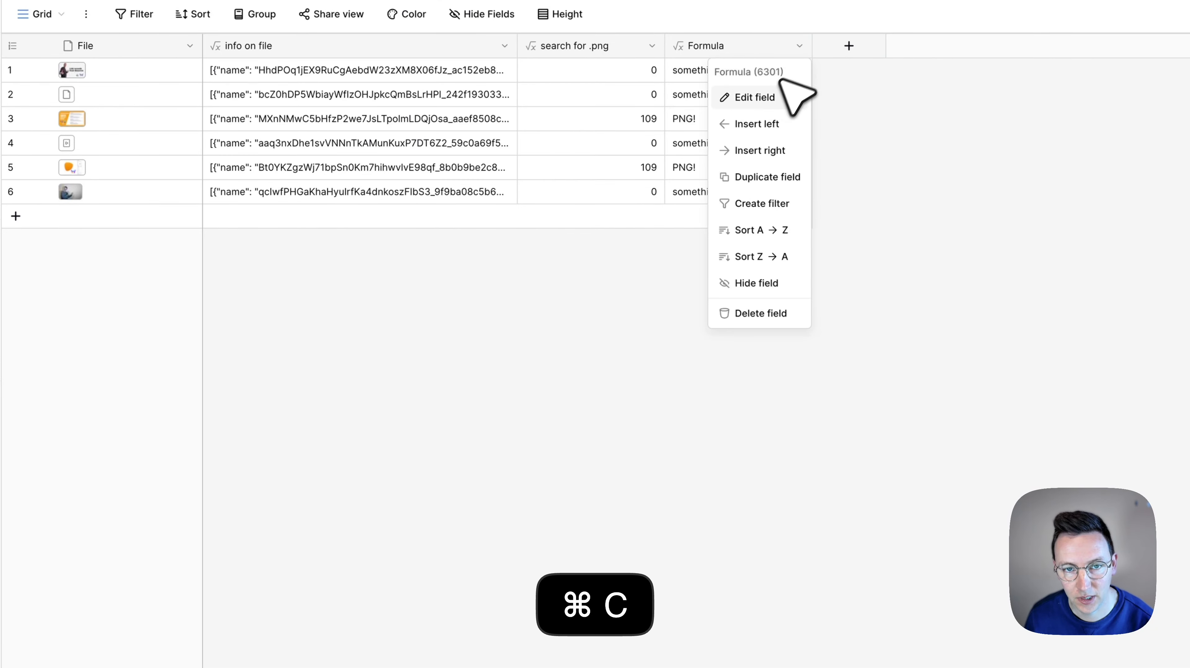
pyautogui.click(769, 97)
pyautogui.click(833, 232)
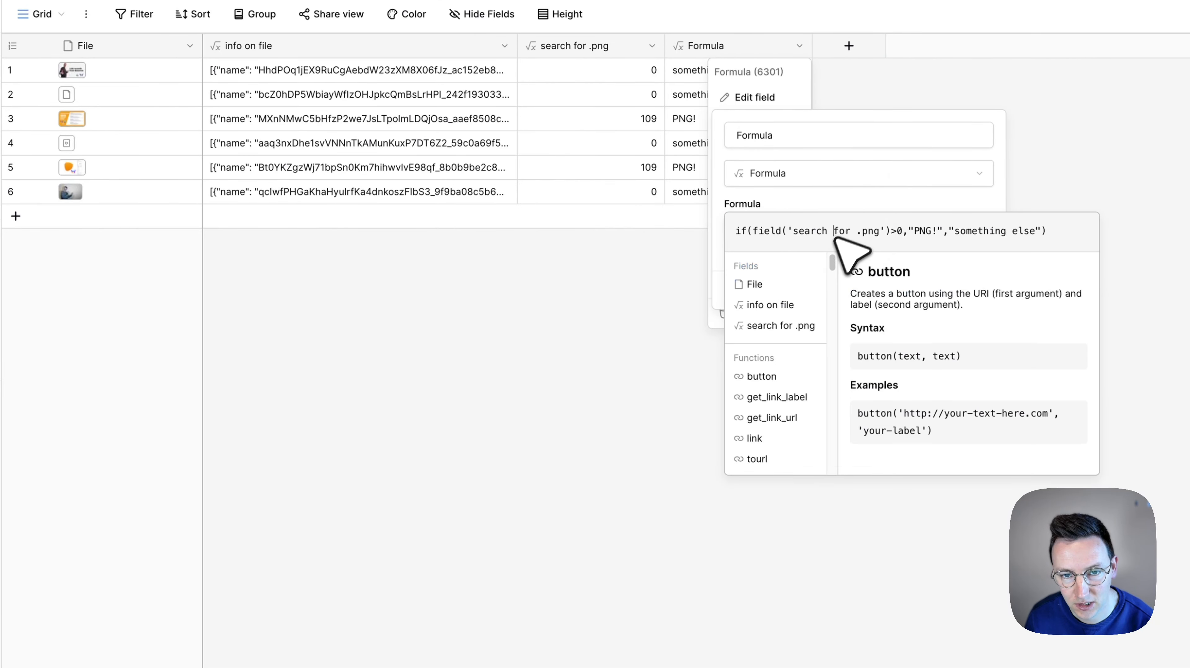
pyautogui.moveTo(762, 231); pyautogui.dragTo(894, 232)
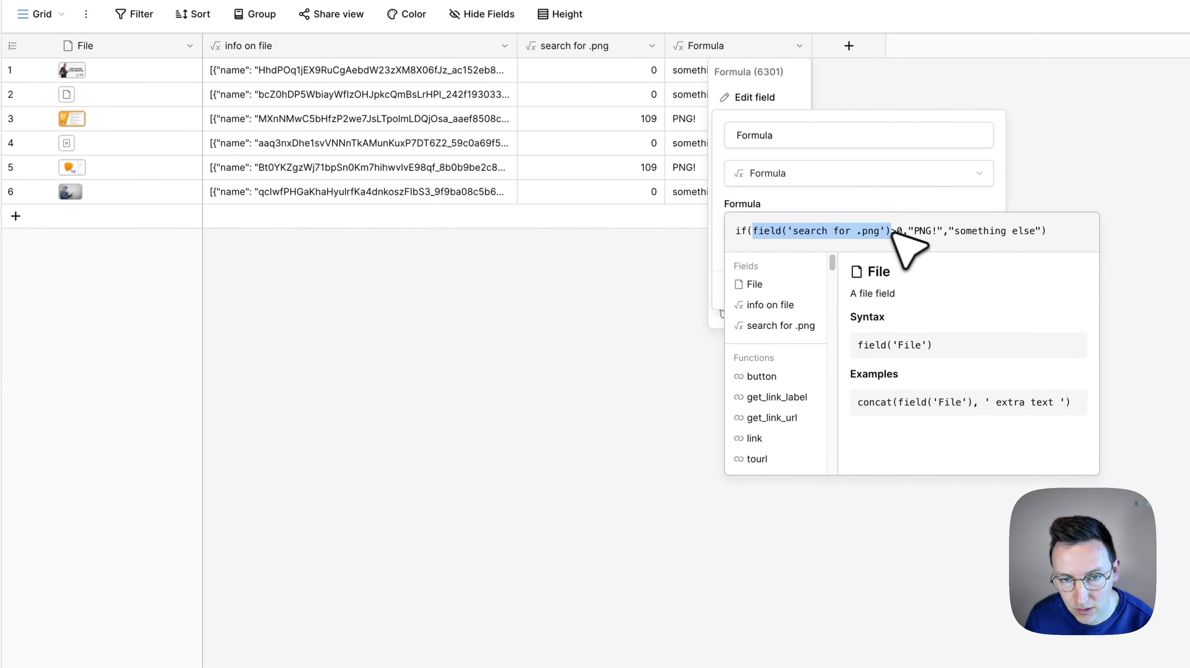
pyautogui.press('super+v')
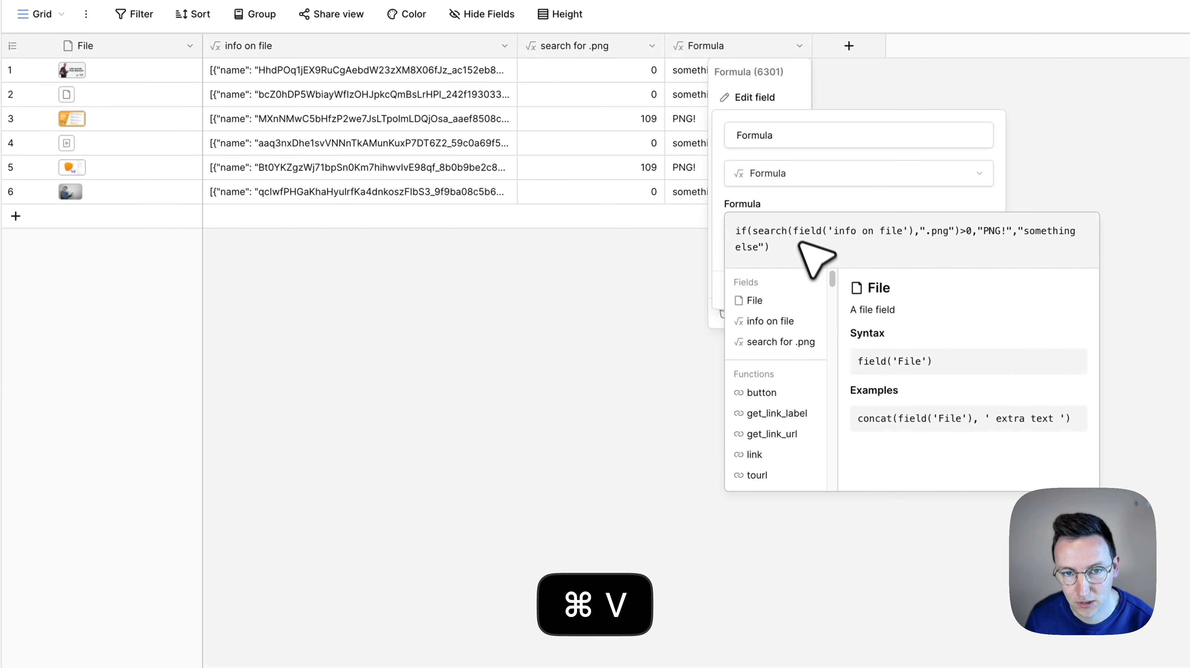
pyautogui.click(837, 196)
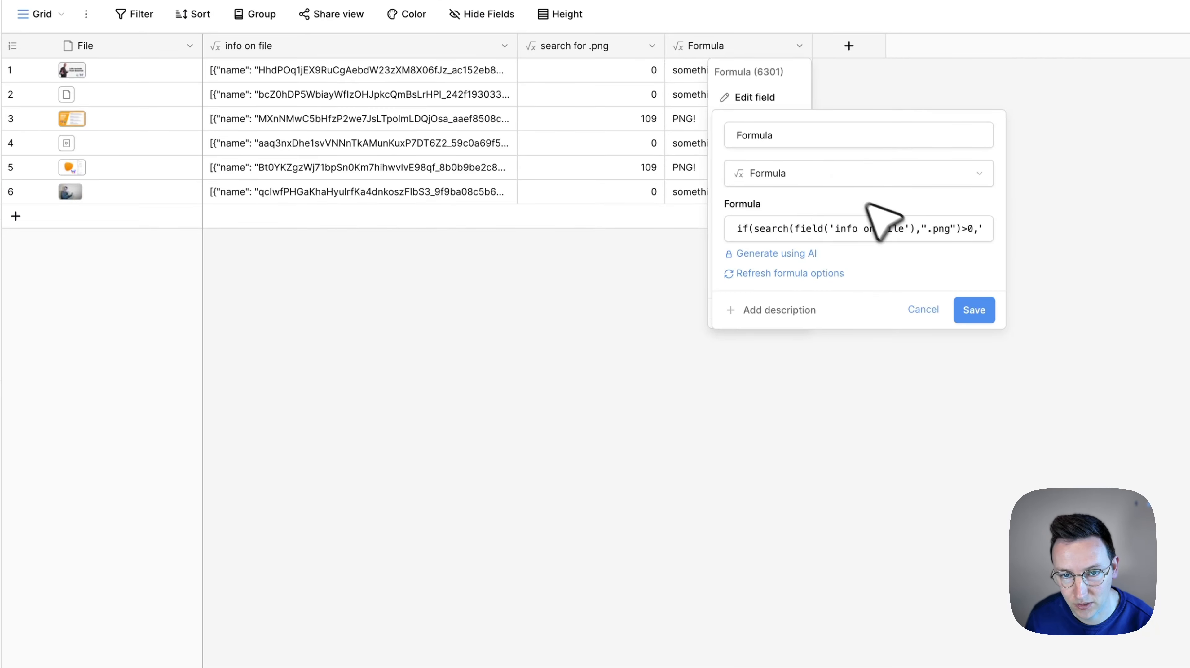
pyautogui.click(970, 313)
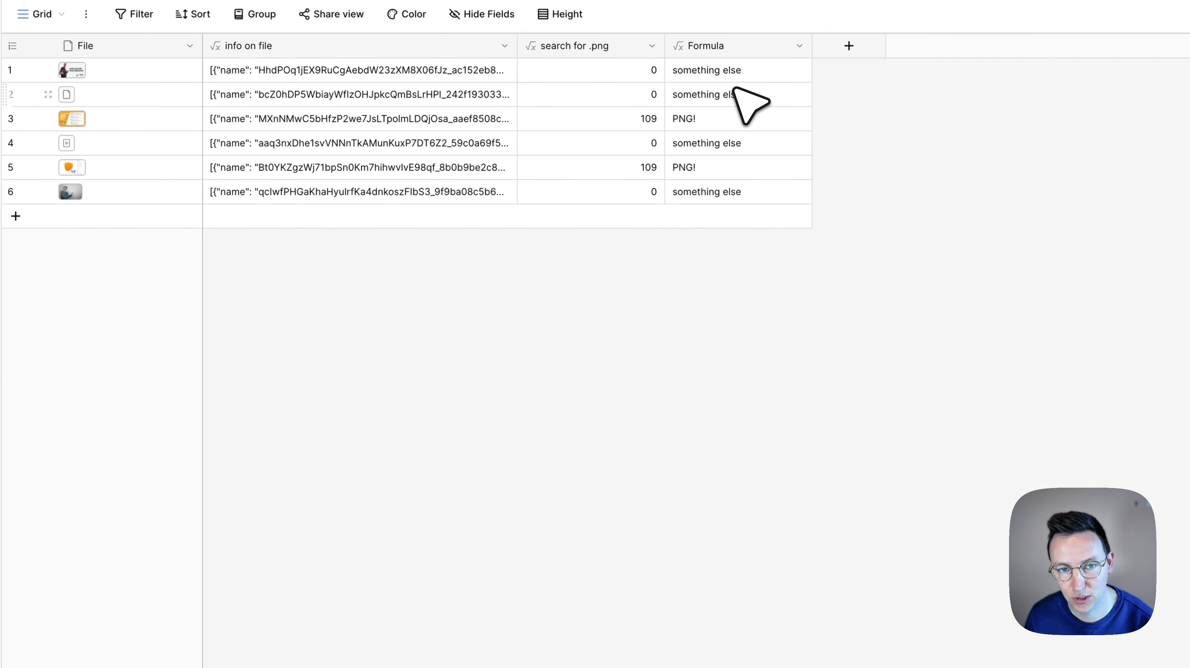
# Delete the "search for .png" field from the table
pyautogui.click(651, 46)
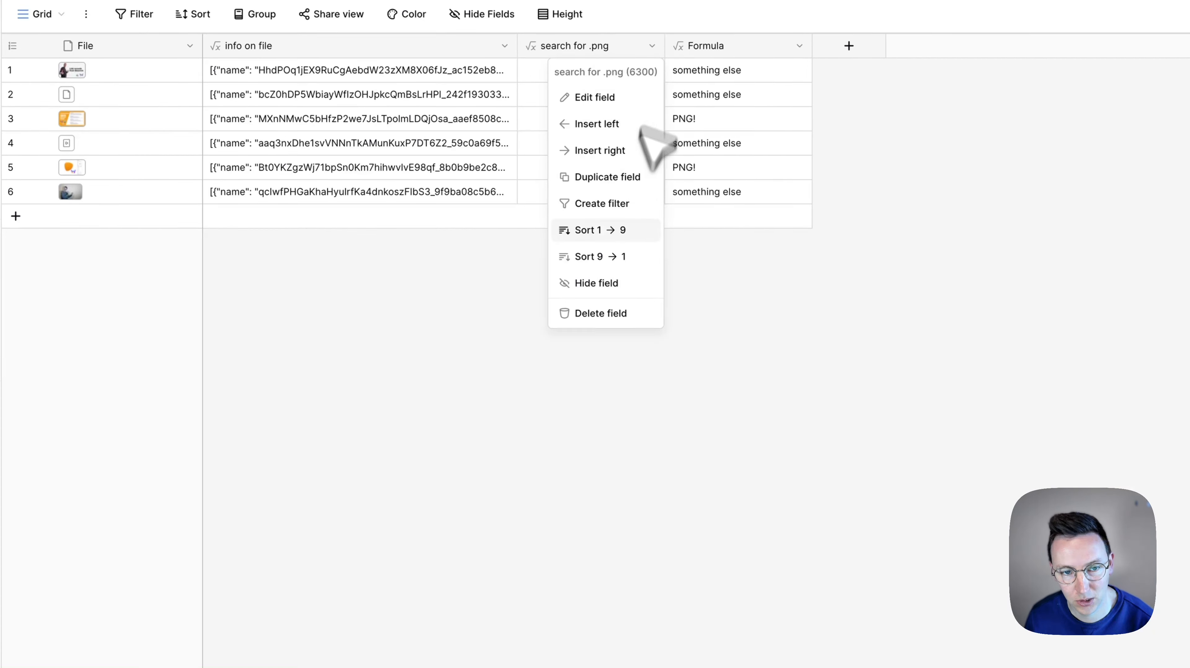
pyautogui.click(604, 311)
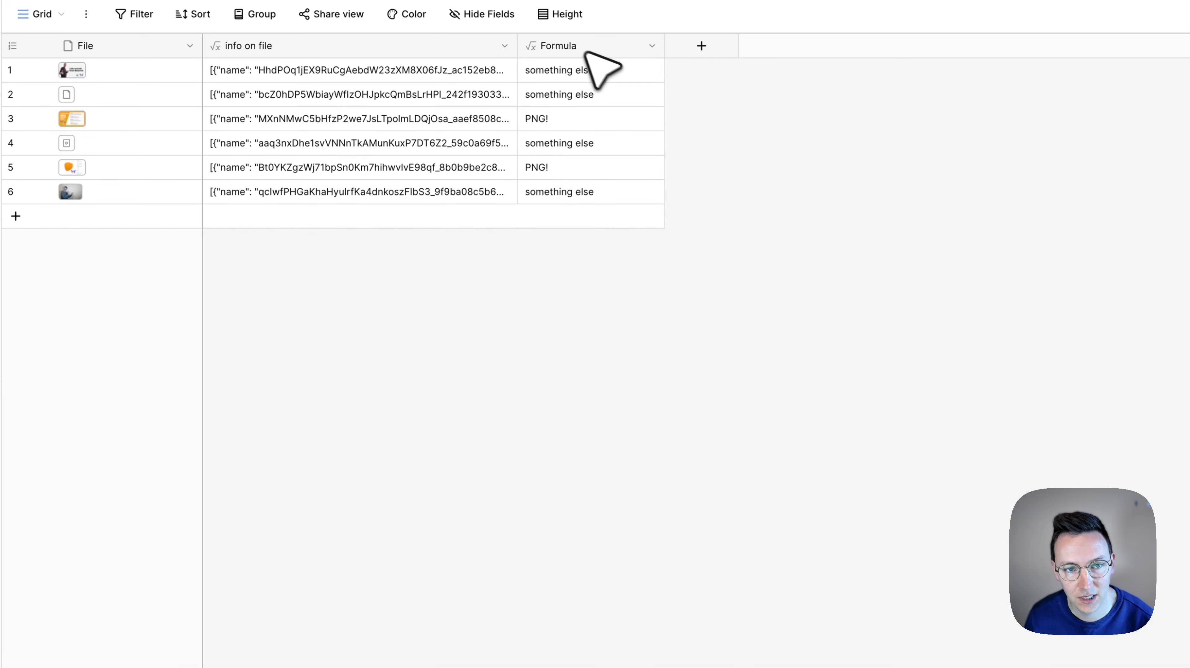
pyautogui.click(565, 80)
# Copy the whole expression from the "info on file" field's formula and leave that field as it is
pyautogui.click(504, 46)
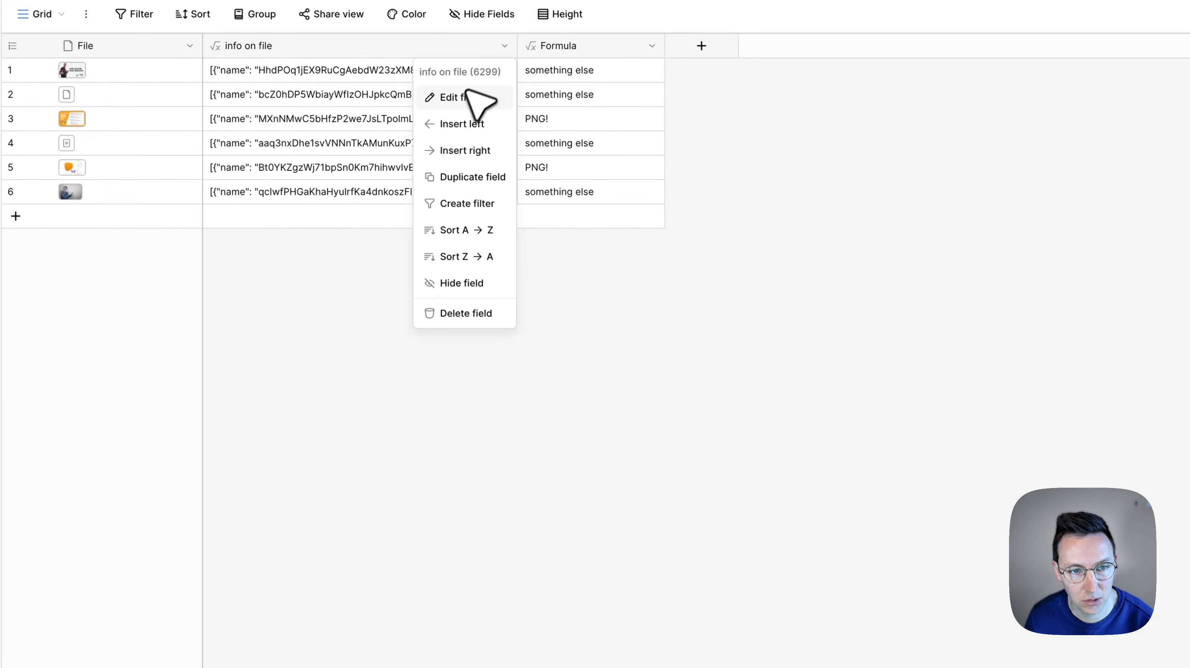
pyautogui.click(460, 97)
pyautogui.click(585, 228)
pyautogui.press('super+a')
pyautogui.press('super+c')
pyautogui.click(870, 174)
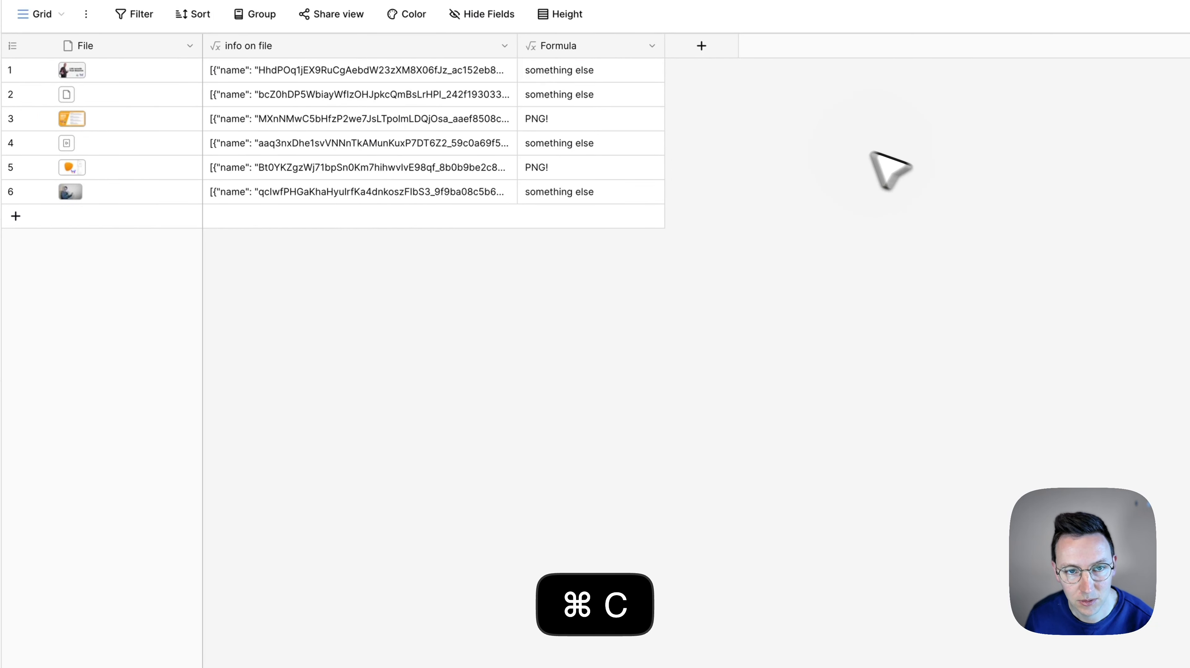
# Replace field('info on file') in the Formula field with the copied concat(field('File'),"") and save the field
pyautogui.click(651, 45)
pyautogui.click(622, 96)
pyautogui.click(655, 243)
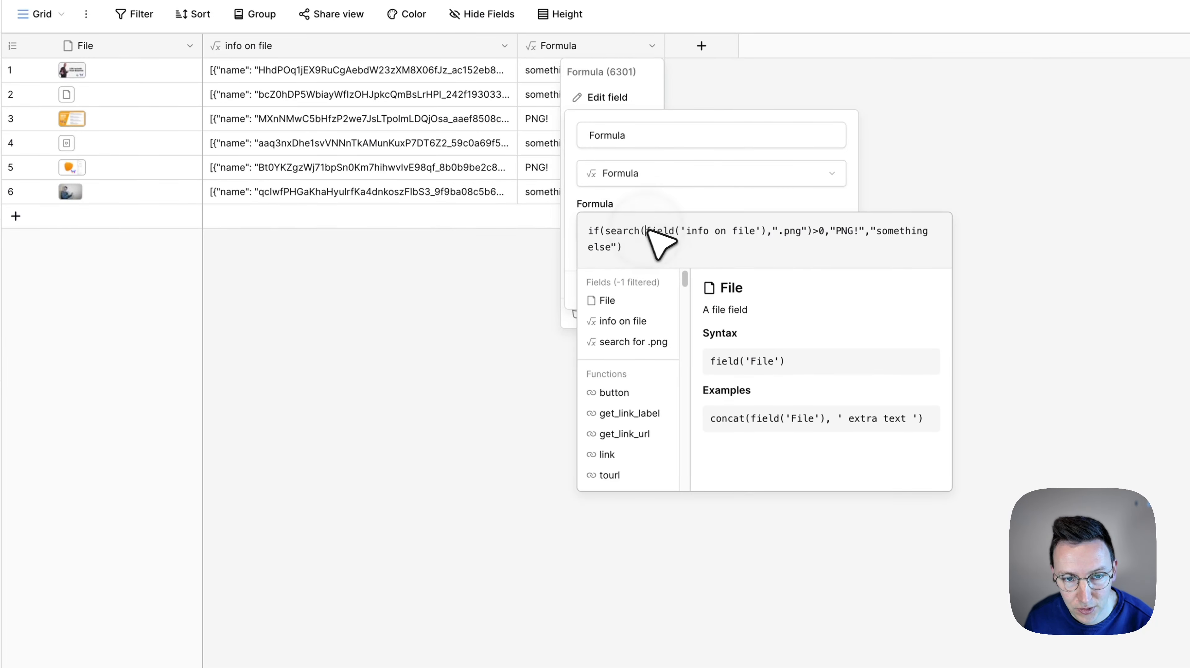
pyautogui.moveTo(646, 231); pyautogui.dragTo(762, 230)
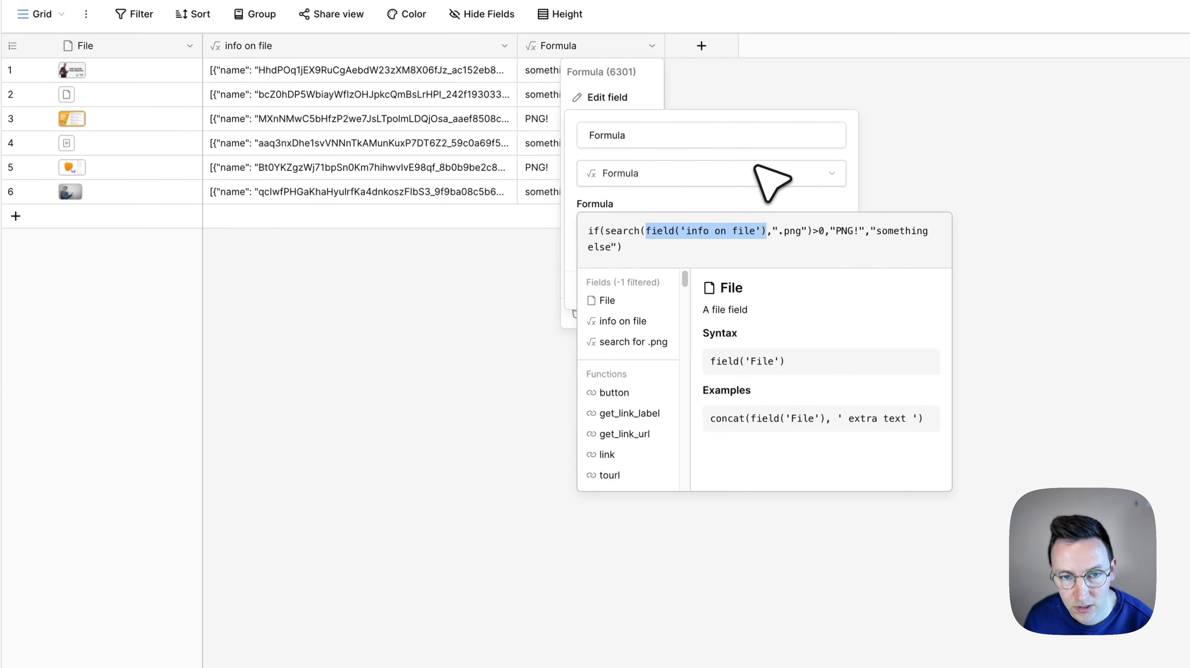
pyautogui.press('cmd+v')
pyautogui.click(738, 211)
pyautogui.click(818, 309)
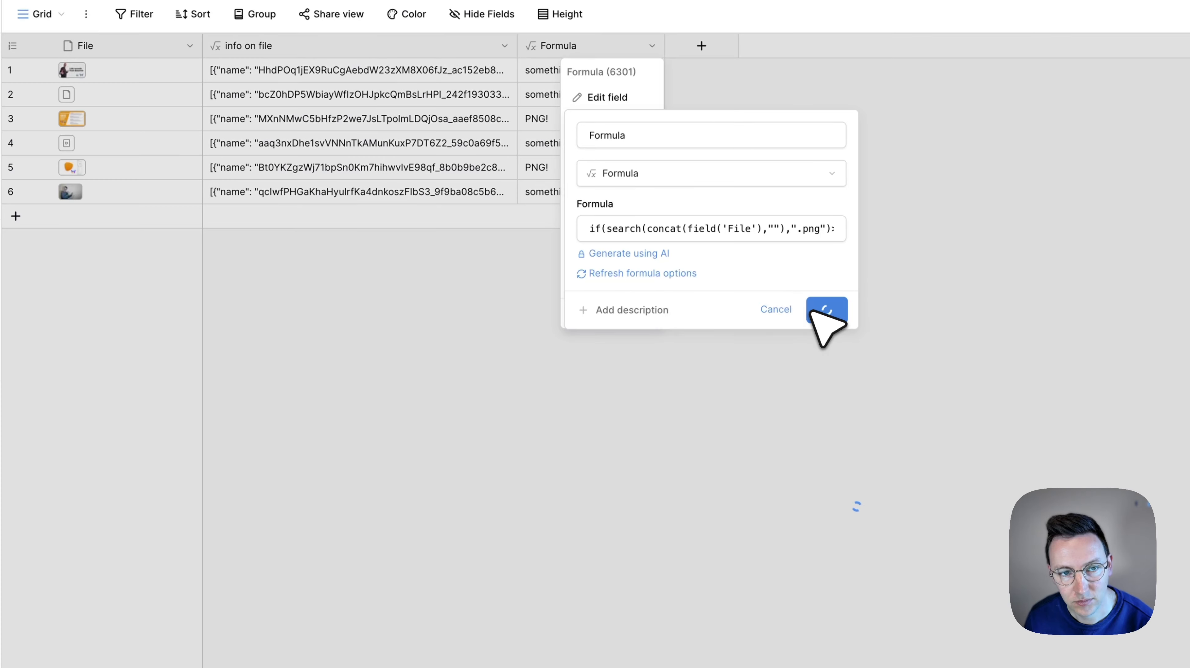
# Delete the "info on file" field from the table
pyautogui.click(504, 45)
pyautogui.click(505, 303)
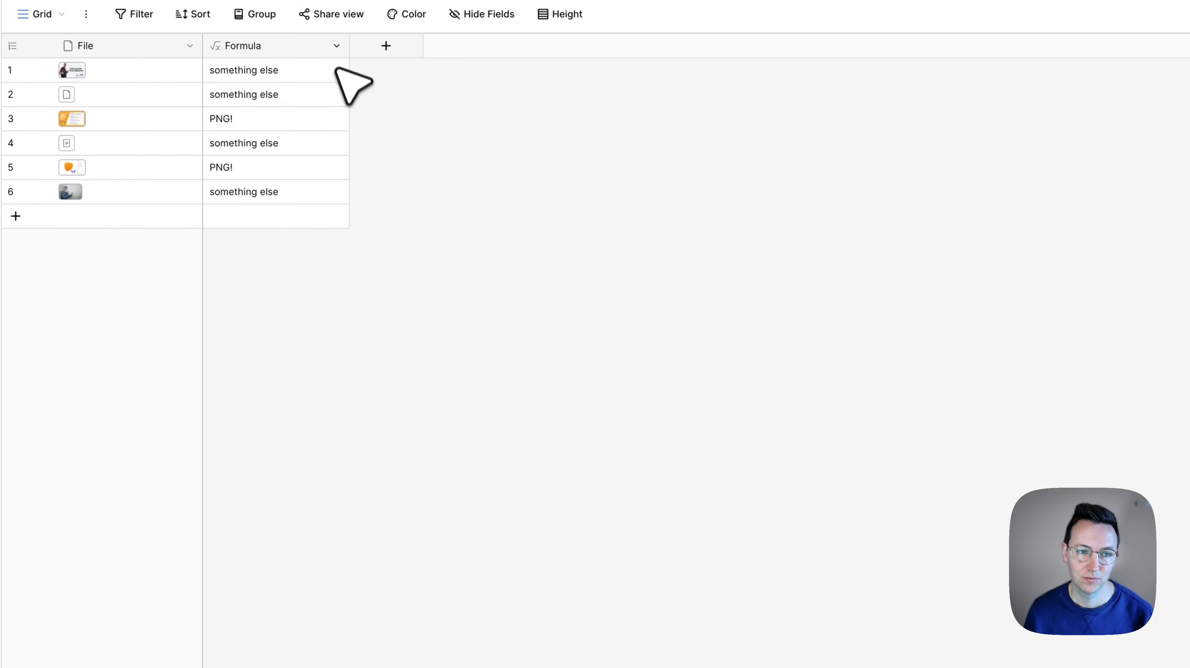
# Rename the Formula field as "file recognition" and save it
pyautogui.click(336, 45)
pyautogui.click(327, 97)
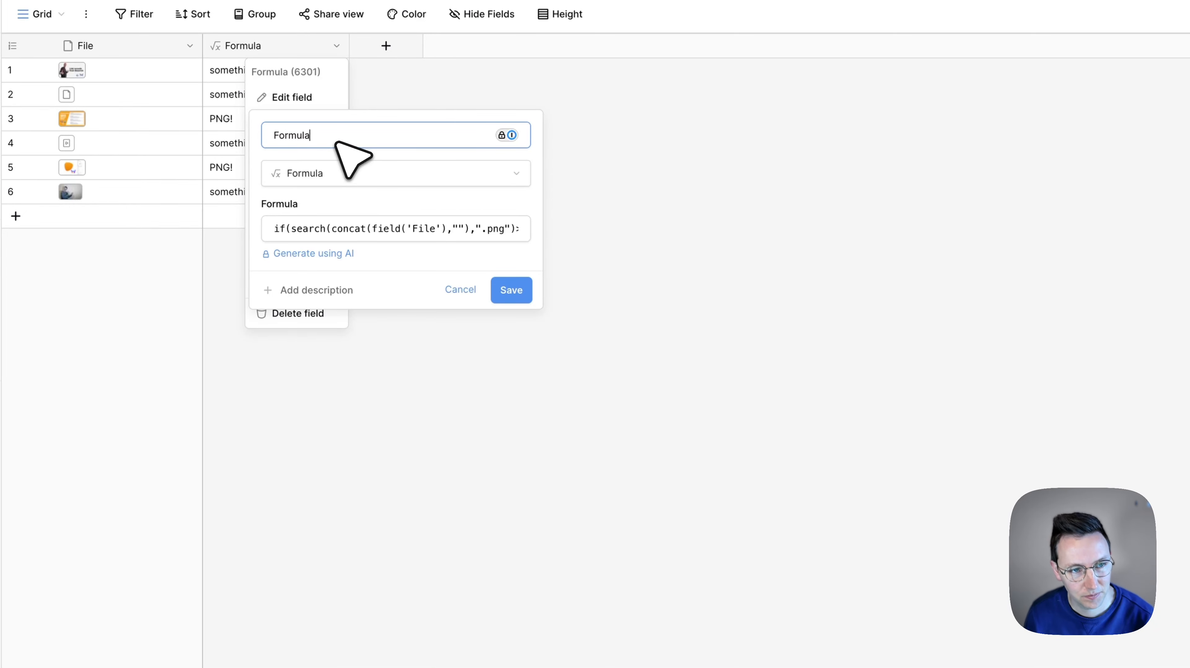
pyautogui.press('super+a')
pyautogui.write('file recognition')
pyautogui.press('Return')
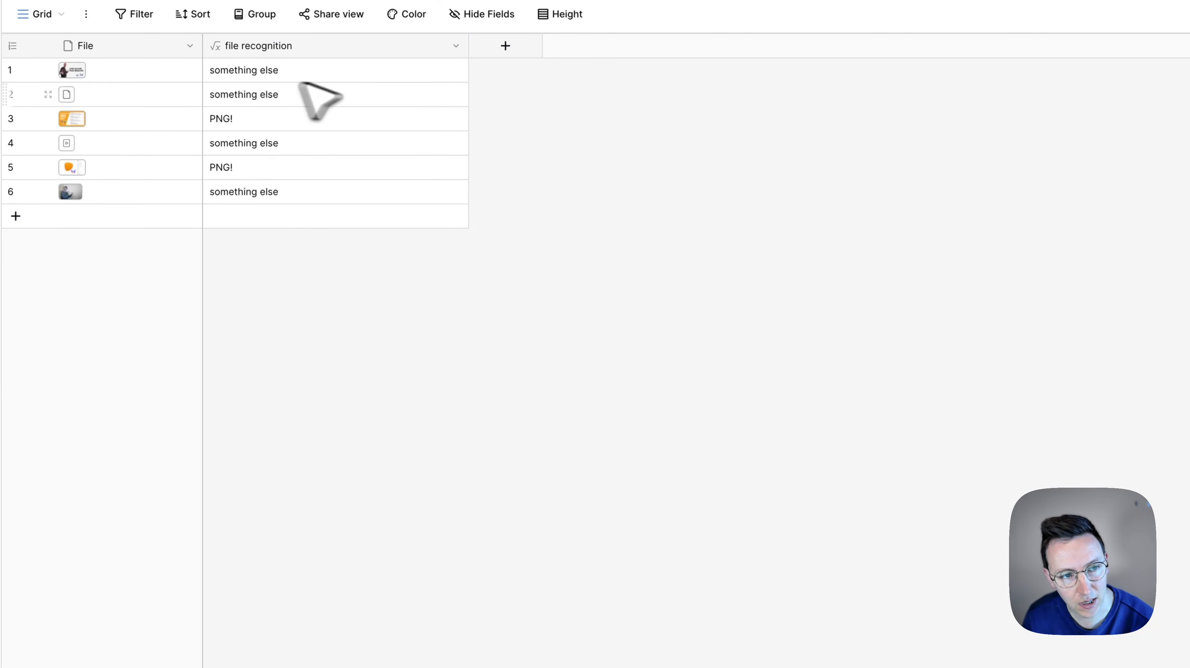
# Change the text returned for .png matches in the file recognition formula to "png" and save the field
pyautogui.click(455, 45)
pyautogui.click(402, 97)
pyautogui.hotkey('shift', 'alt', 'Right')
pyautogui.write('png")>0,"png","something else")')
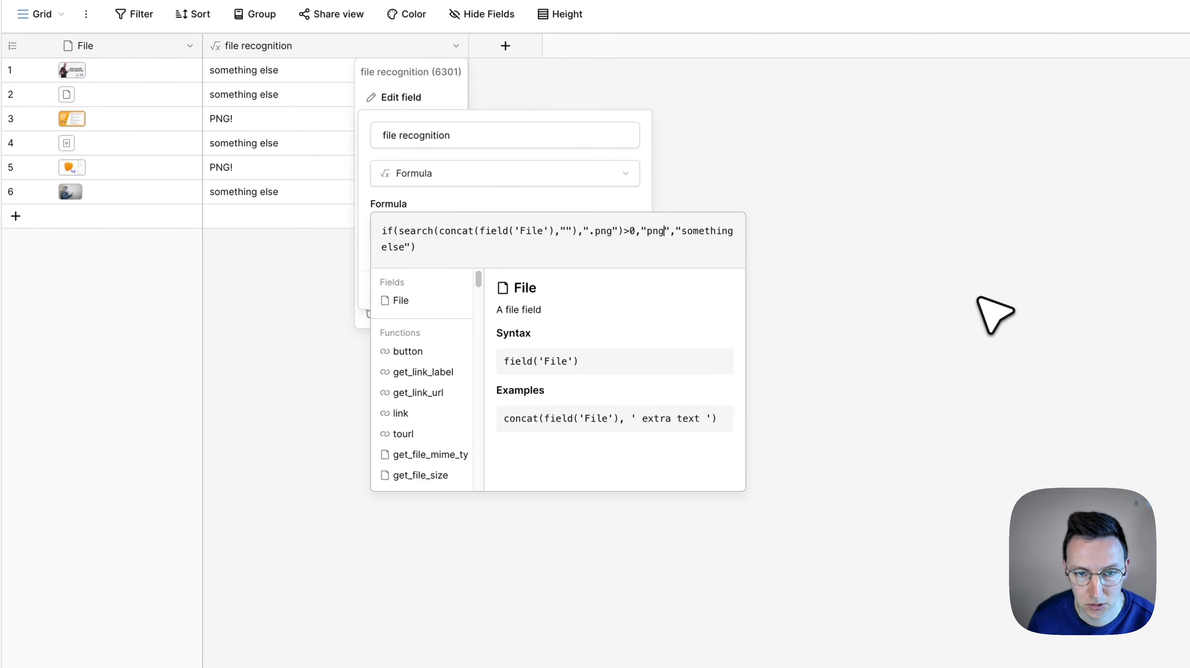
pyautogui.click(542, 200)
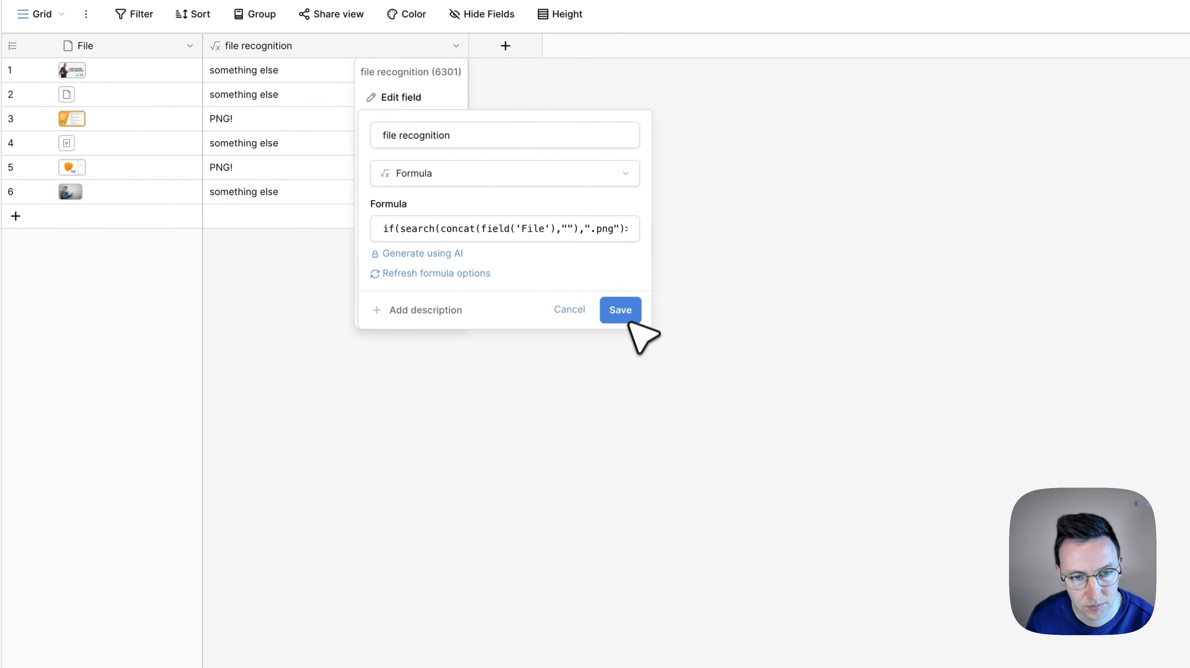
pyautogui.click(627, 309)
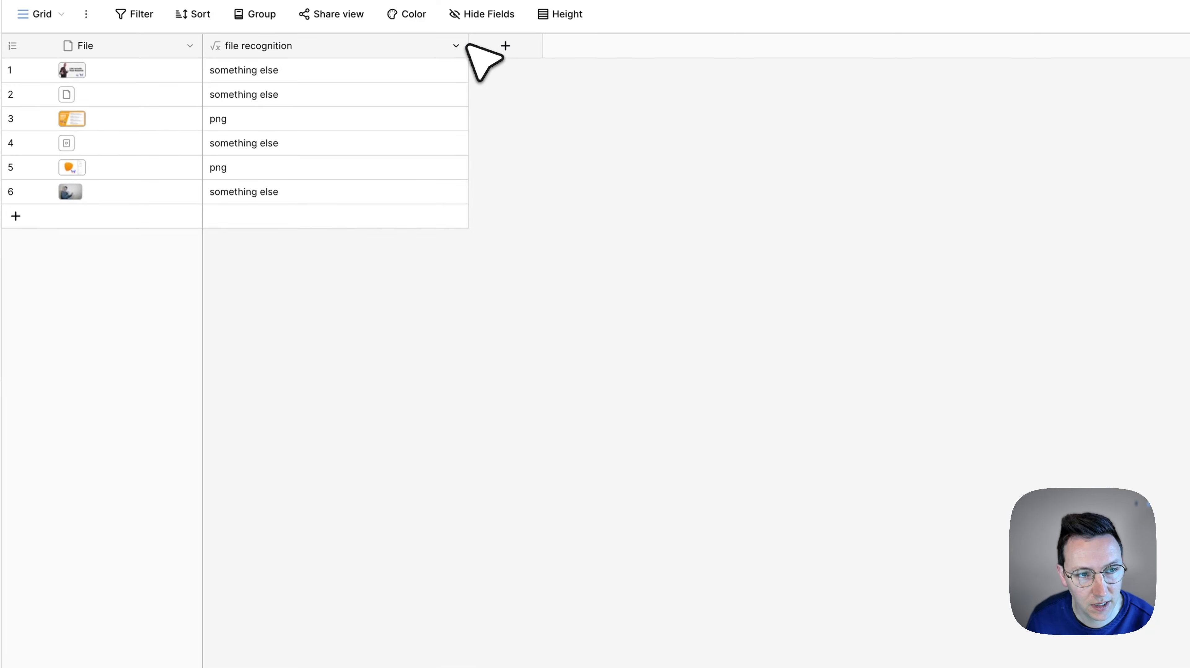
pyautogui.click(206, 92)
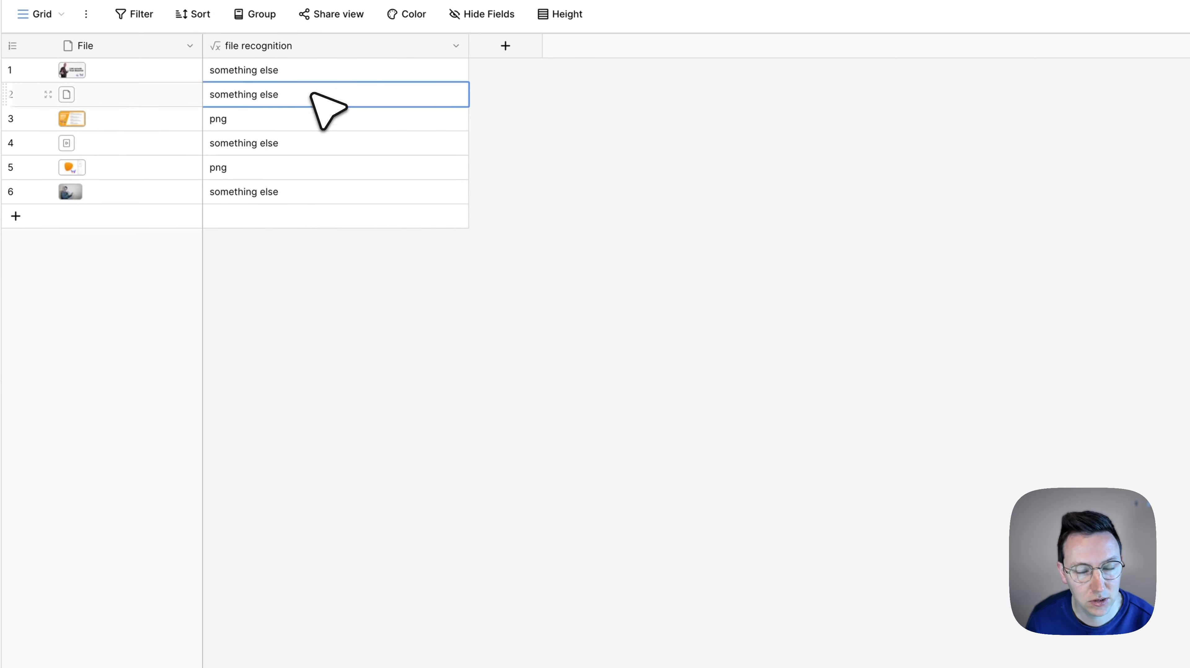
# Copy the whole file recognition formula and paste it over its own "something else" fallback as a nested if
pyautogui.click(454, 46)
pyautogui.click(421, 97)
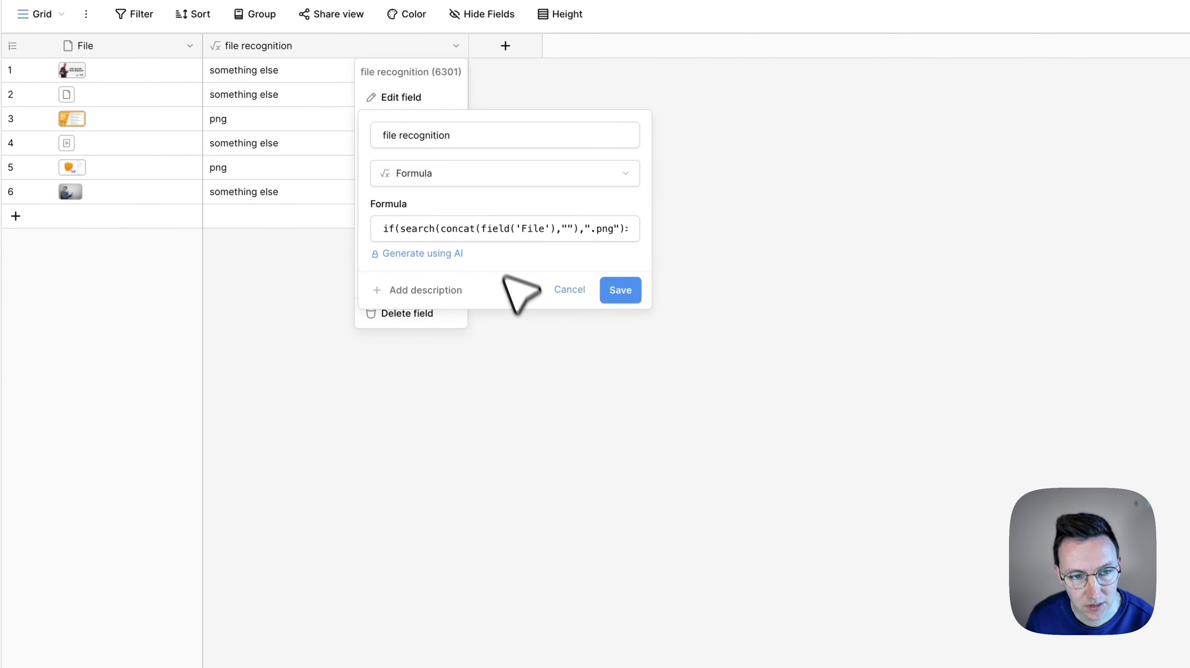
pyautogui.click(496, 230)
pyautogui.press('super+a')
pyautogui.press('super+c')
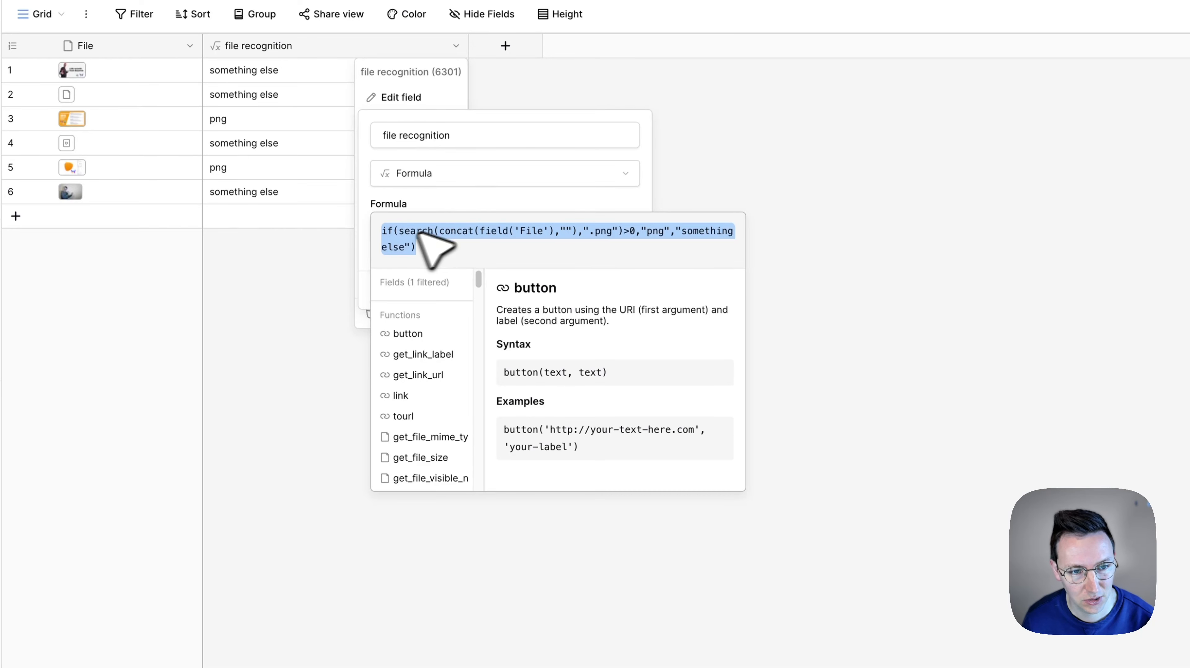
pyautogui.click(453, 245)
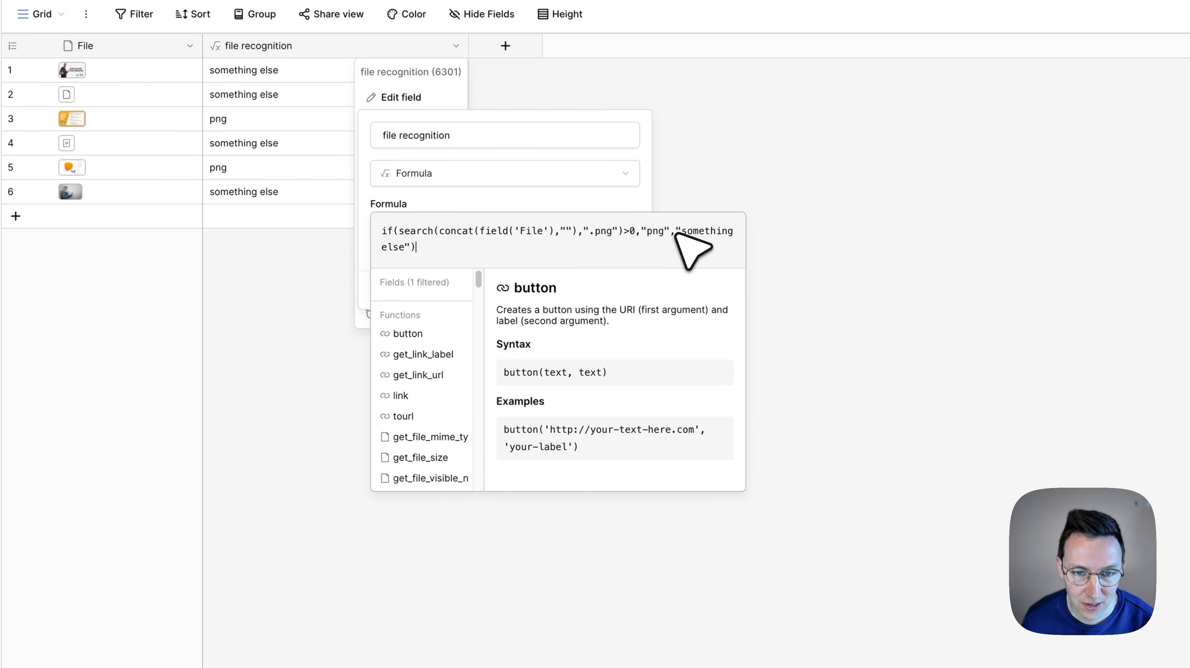
pyautogui.moveTo(678, 232); pyautogui.dragTo(410, 246)
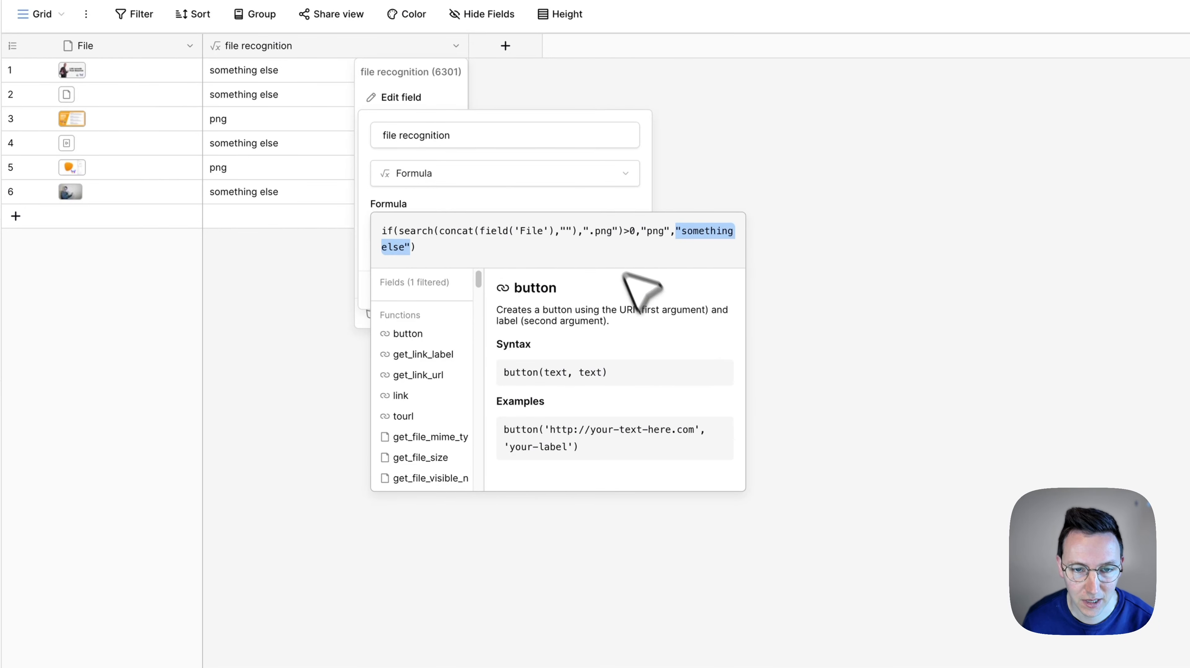
pyautogui.press('super+v')
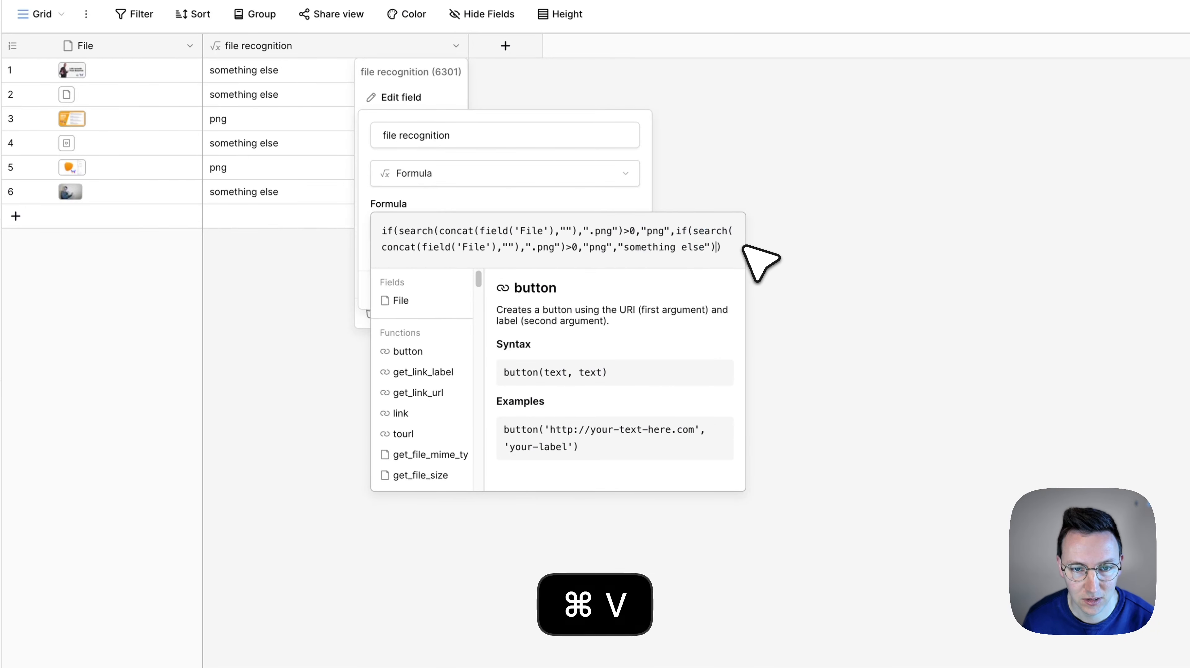
# Set the nested if apart with blank lines before it and before the formula's final closing parenthesis
pyautogui.click(676, 232)
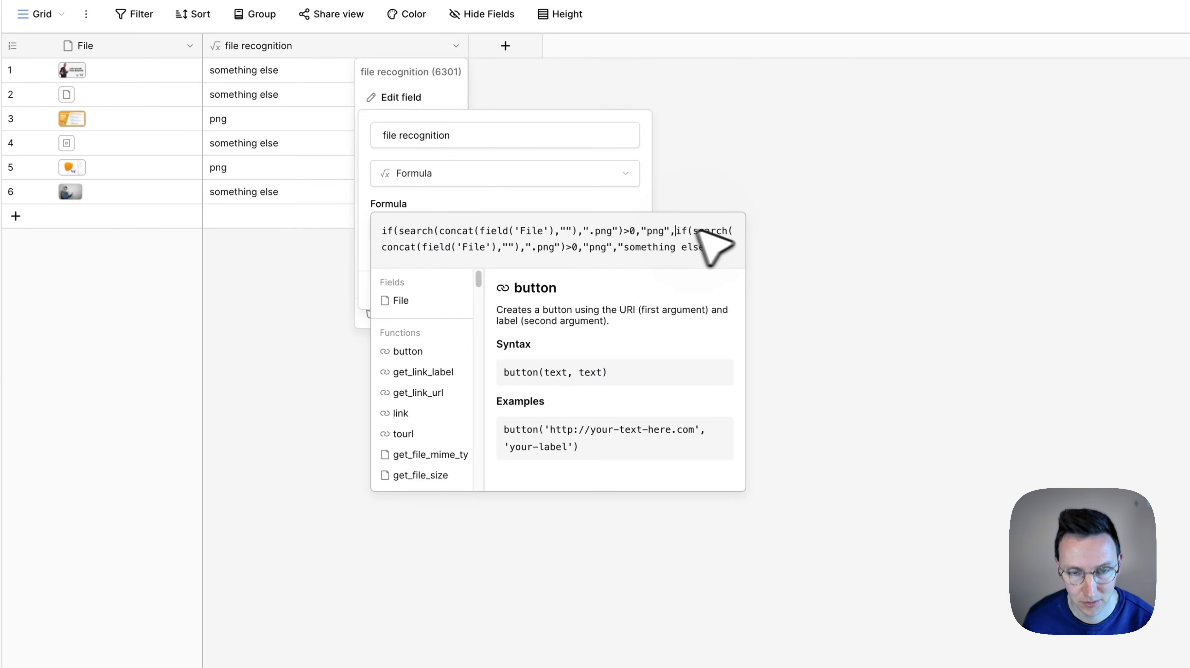
pyautogui.hotkey('shift', 'Return')
pyautogui.hotkey('shift', 'Return')
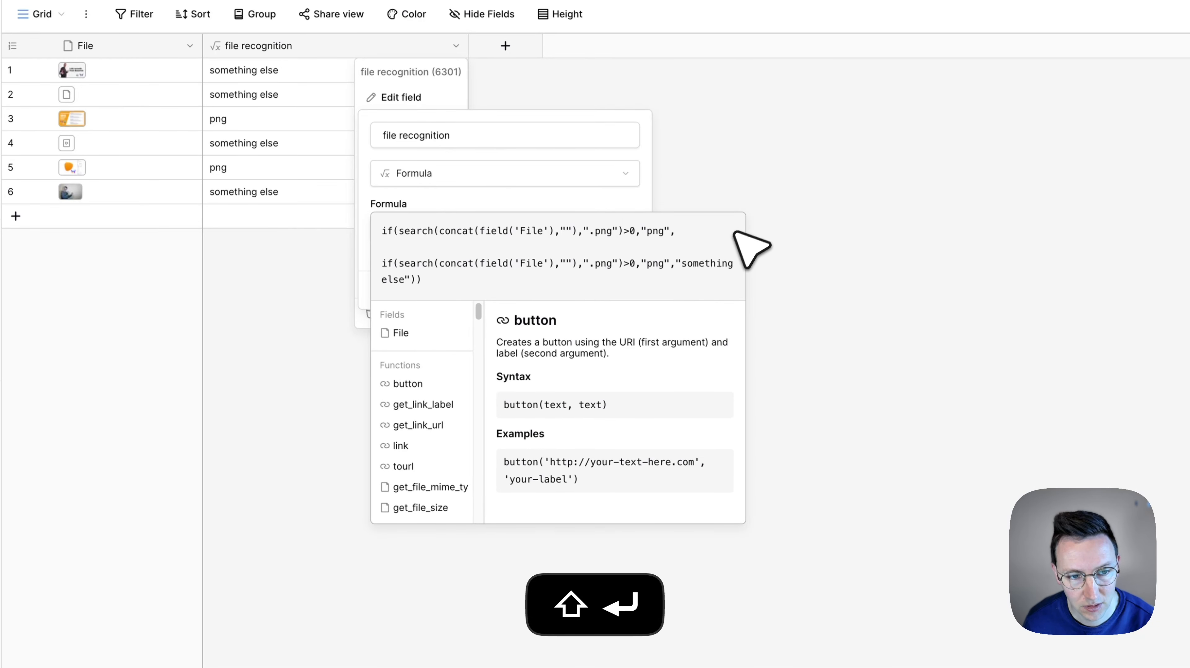
pyautogui.click(415, 280)
pyautogui.hotkey('shift', 'Return')
pyautogui.hotkey('shift', 'Return')
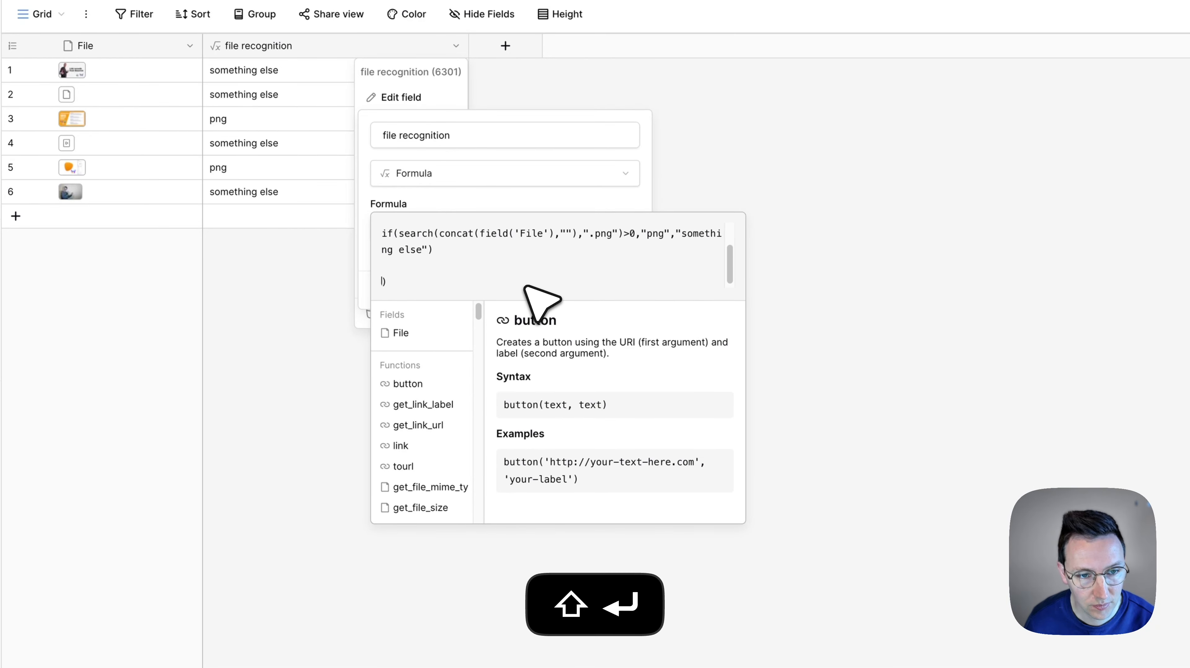
pyautogui.scroll(3, 520, 268)
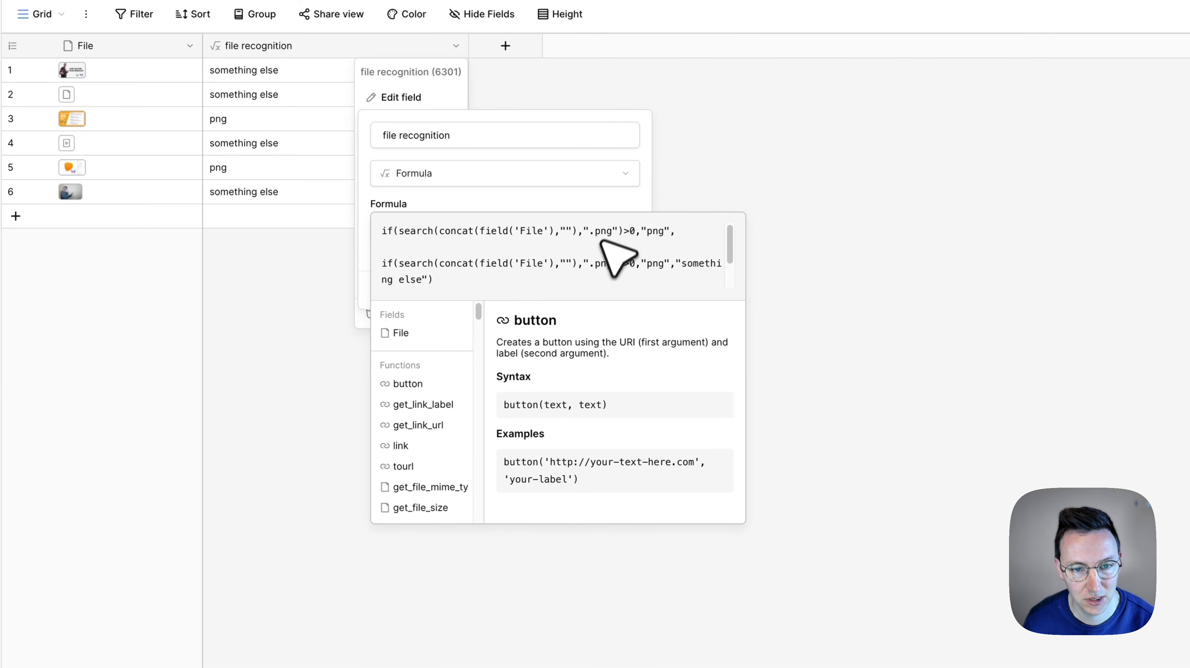
# Change the nested if to search for ".mp4" and return "mp4", and save the field
pyautogui.doubleClick(603, 265)
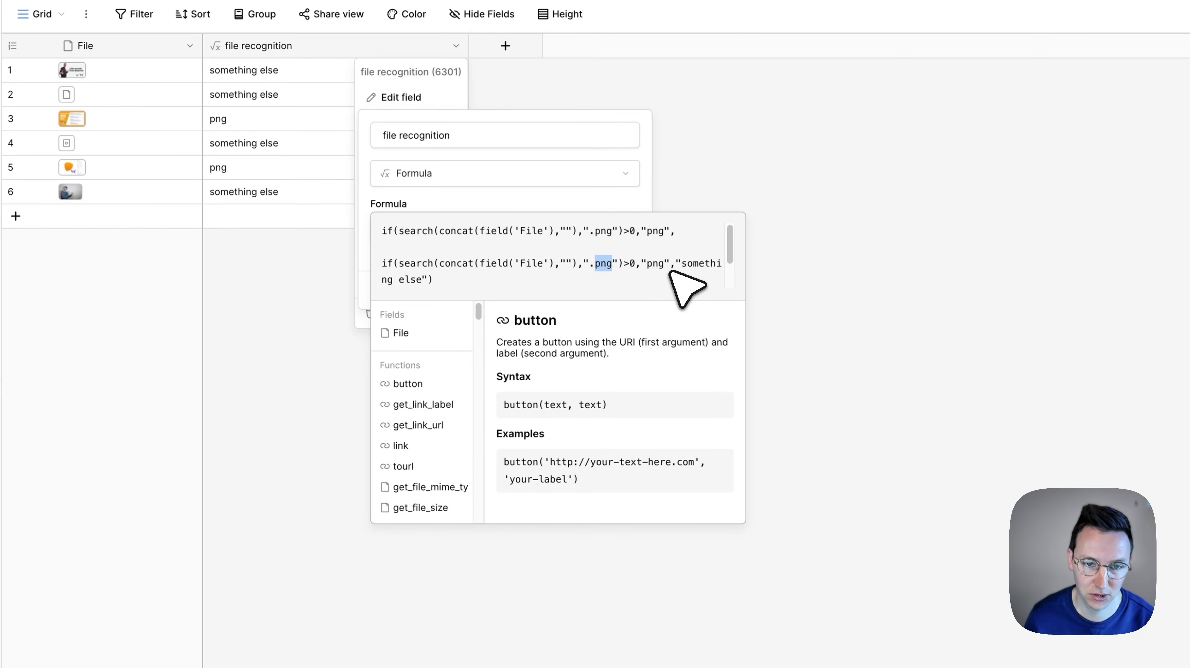
pyautogui.write('mp4')
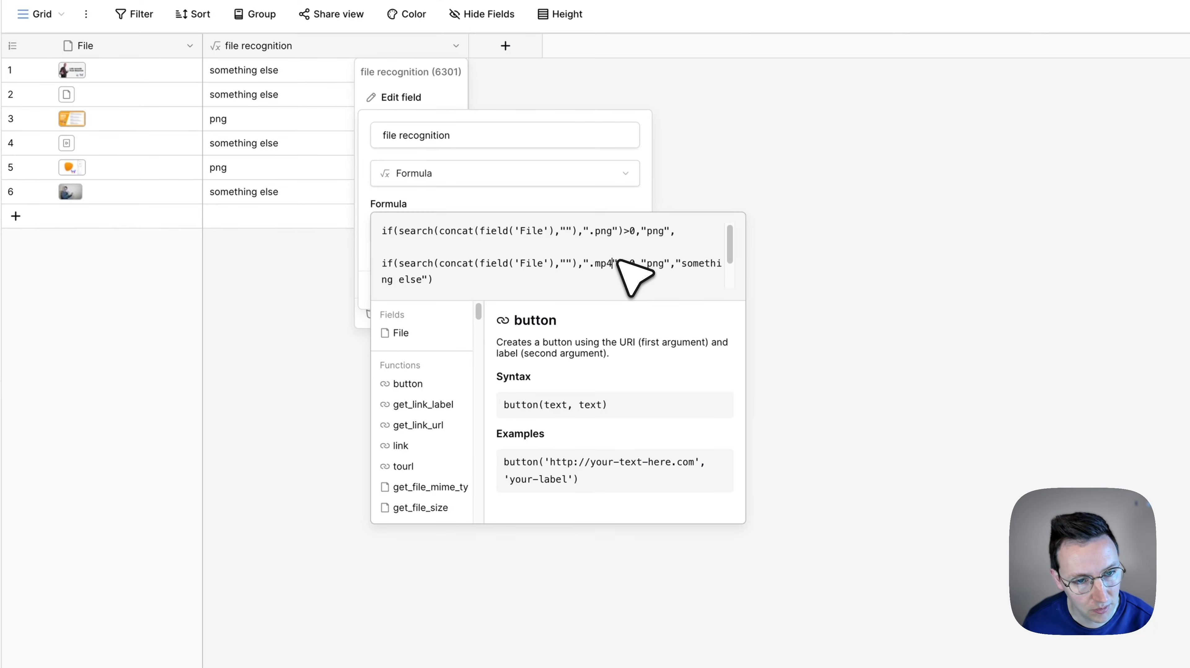
pyautogui.doubleClick(655, 263)
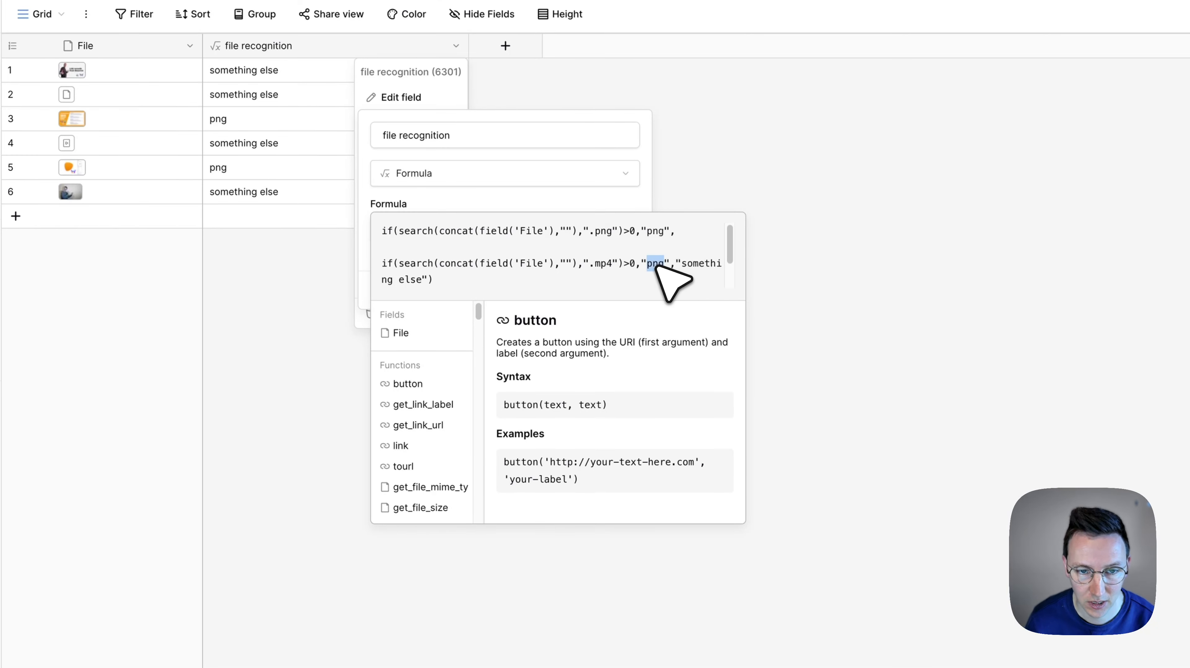
pyautogui.write('mp4')
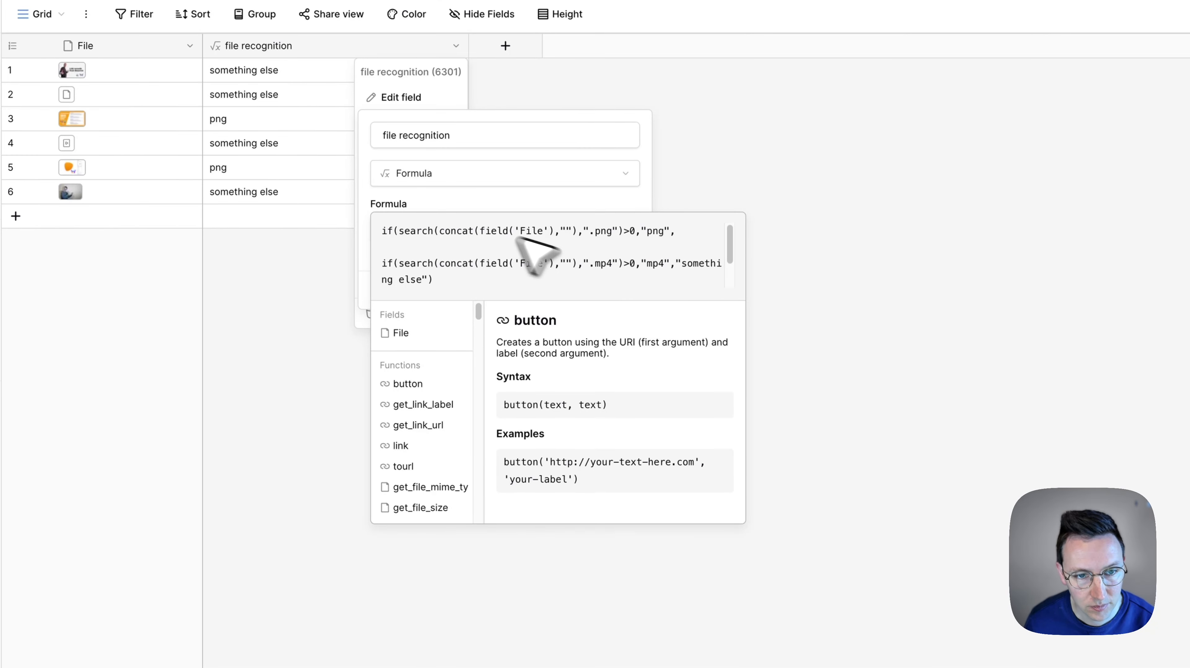
pyautogui.click(620, 309)
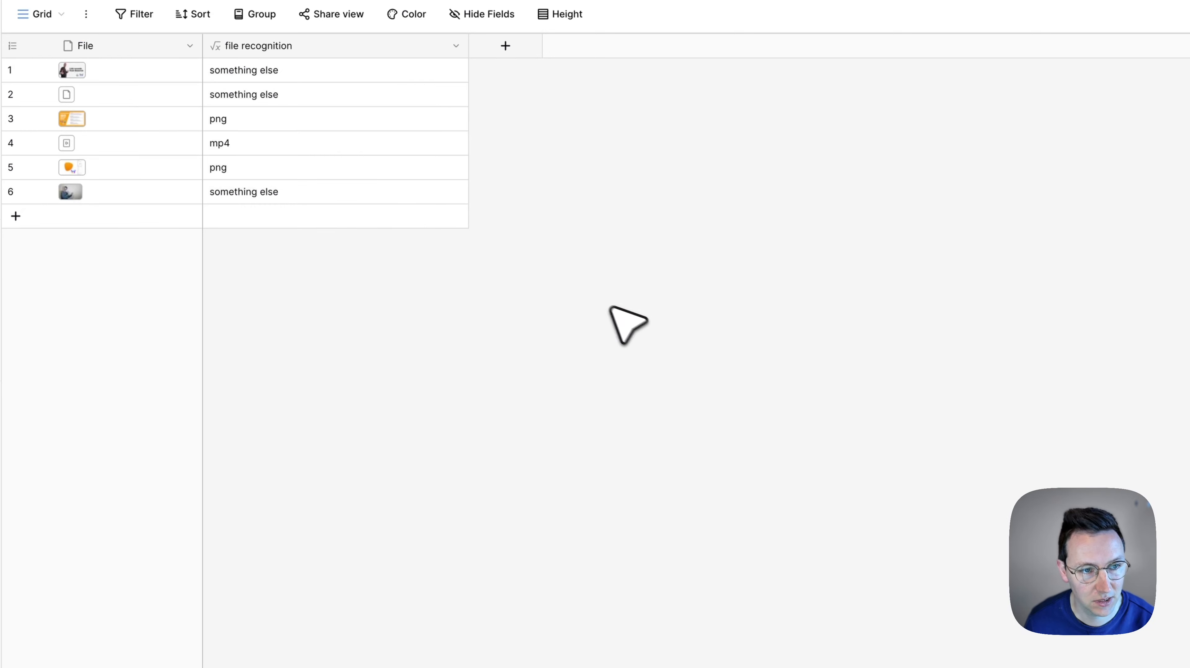
# Check the file recognition results row by row and preview the uploaded files in rows 2 and 1
pyautogui.click(246, 137)
pyautogui.press('Up')
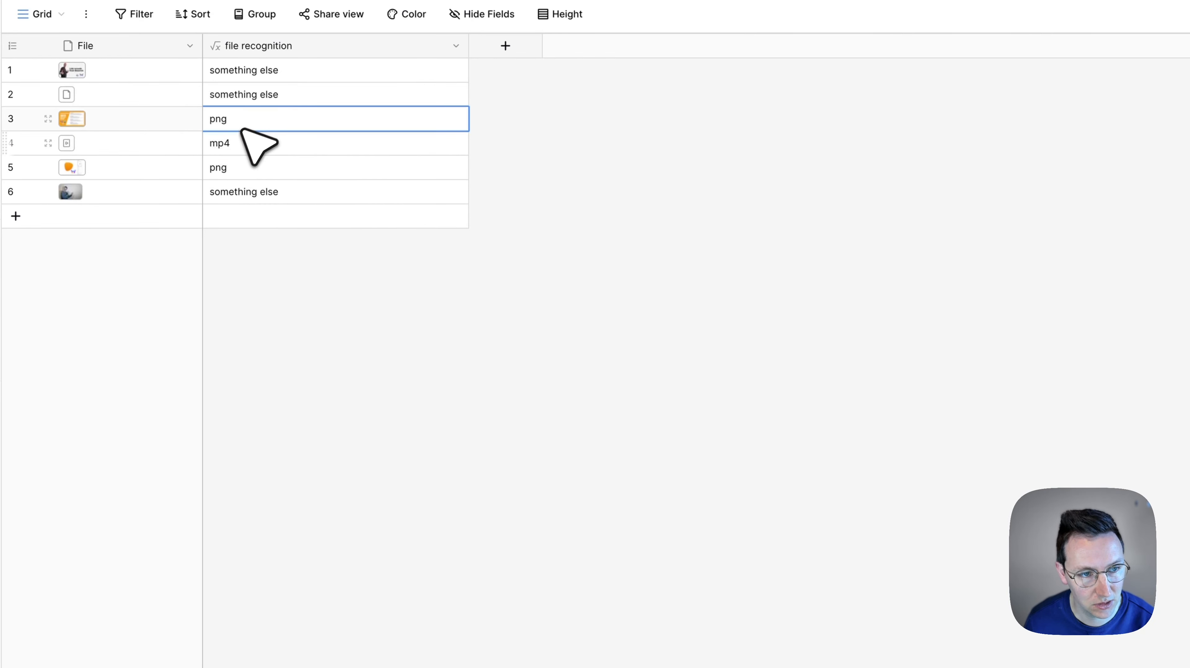
pyautogui.press('Down')
pyautogui.click(255, 77)
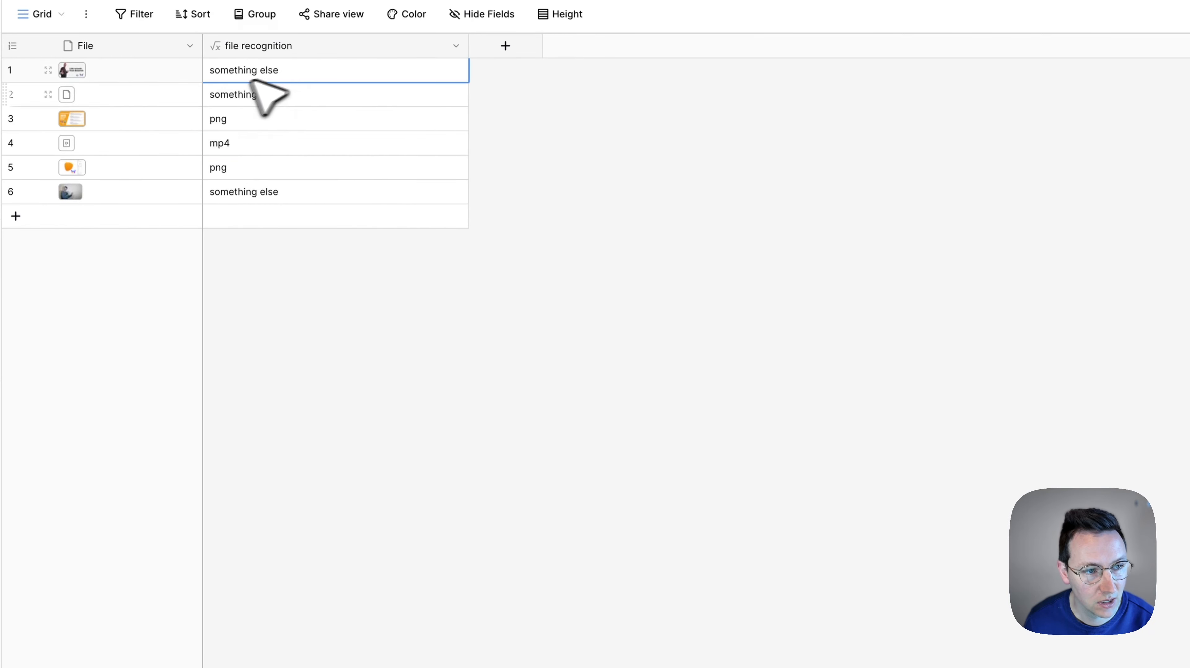
pyautogui.click(74, 94)
pyautogui.click(68, 95)
pyautogui.press('Escape')
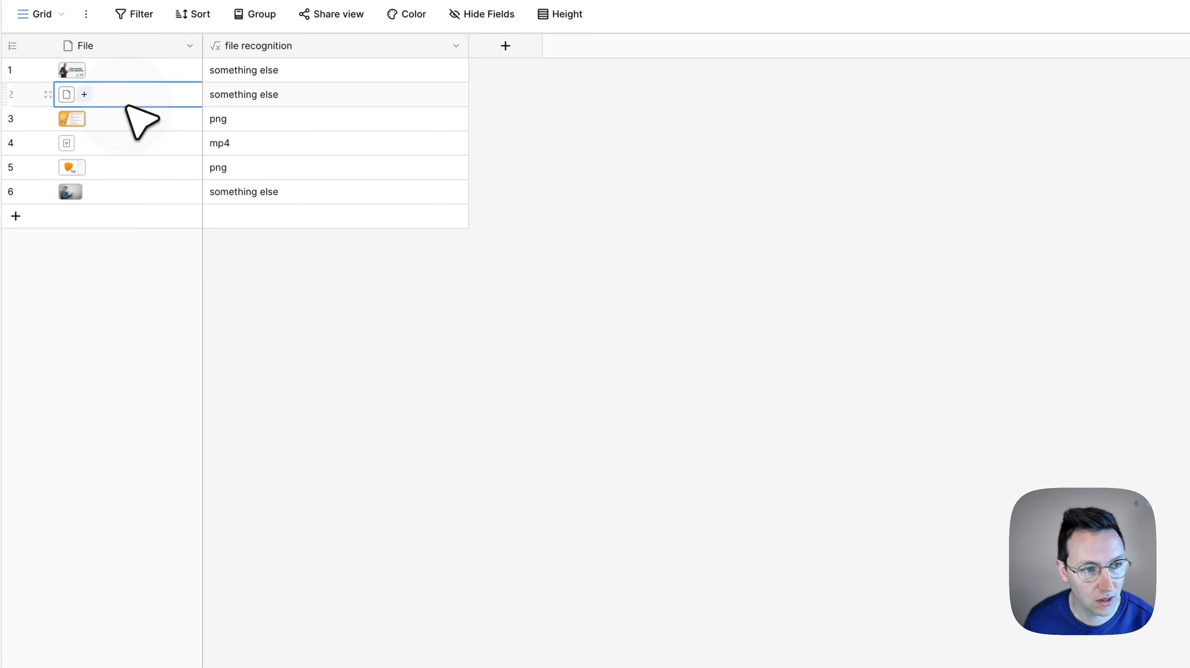
pyautogui.click(71, 70)
pyautogui.click(70, 70)
pyautogui.press('Escape')
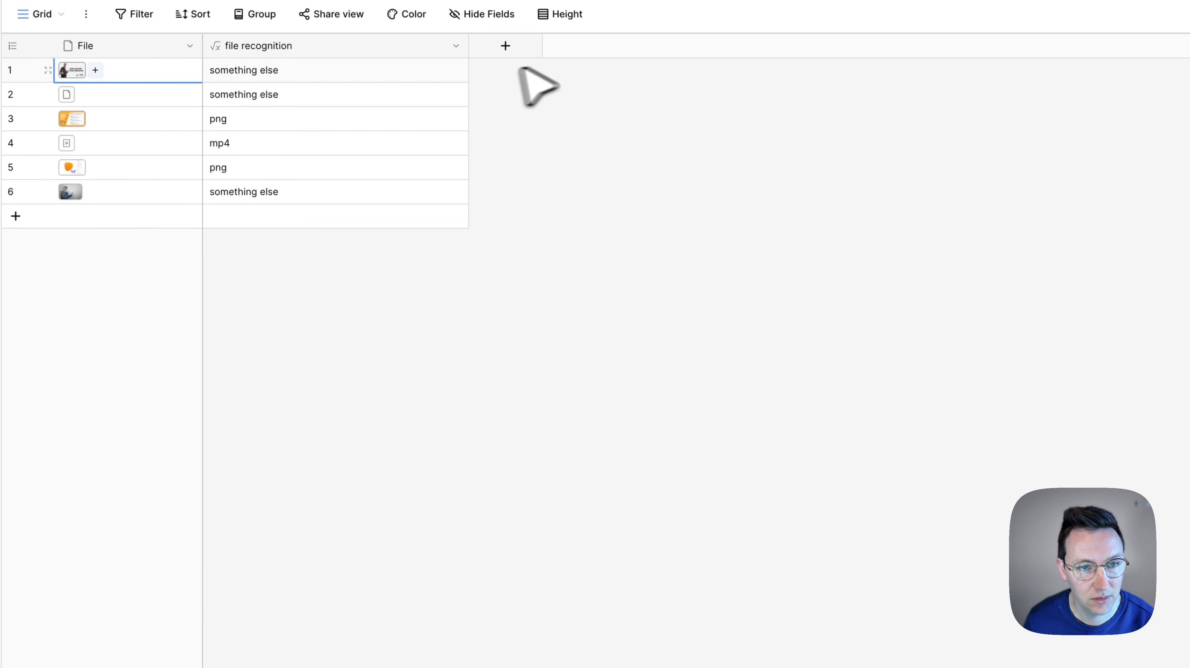
# Replace "something else" in the .mp4 condition with the copied if formula, set apart by blank lines
pyautogui.click(455, 45)
pyautogui.click(444, 97)
pyautogui.click(552, 228)
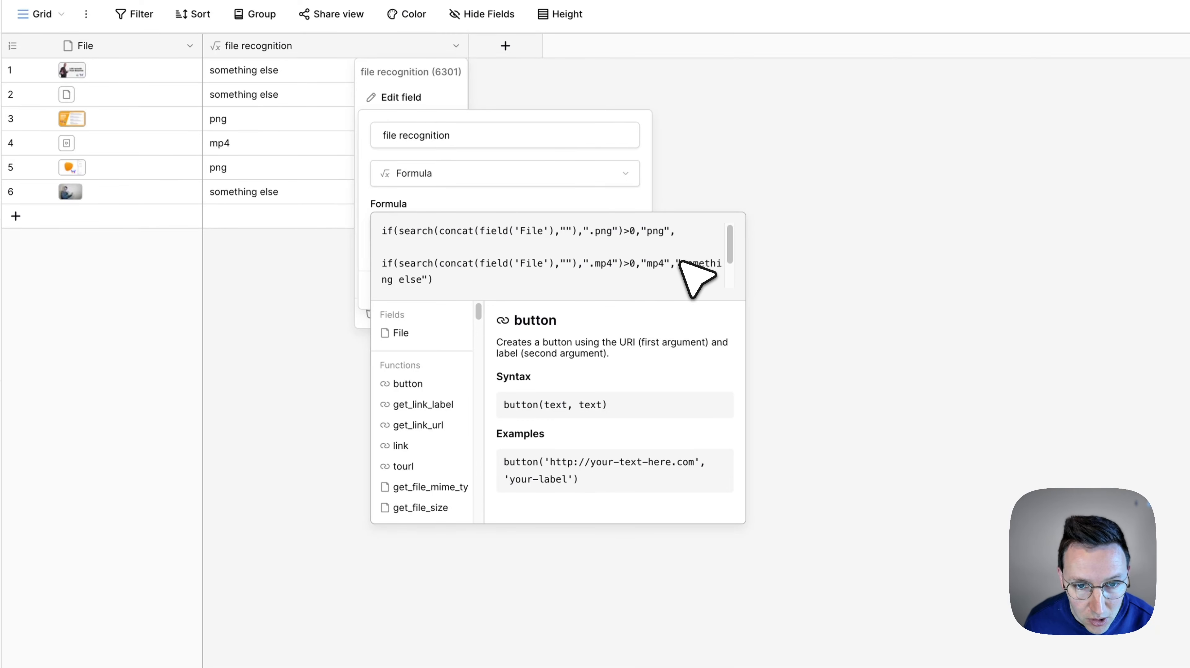
pyautogui.scroll(-1, 696, 278)
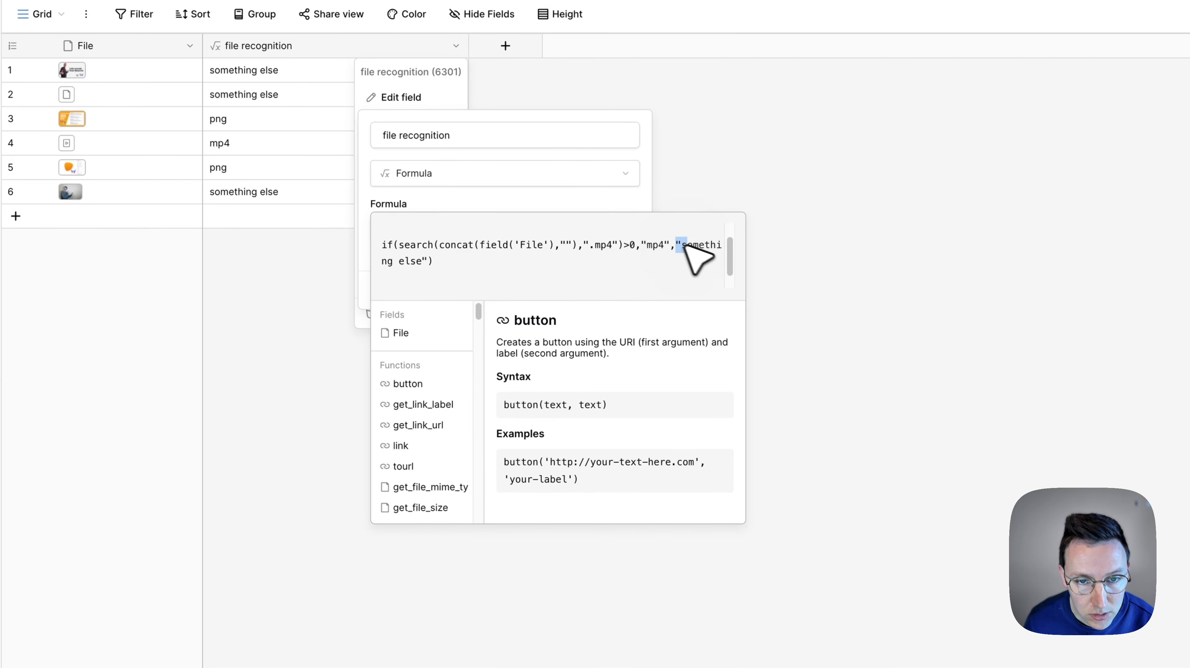
pyautogui.moveTo(683, 244); pyautogui.dragTo(417, 263)
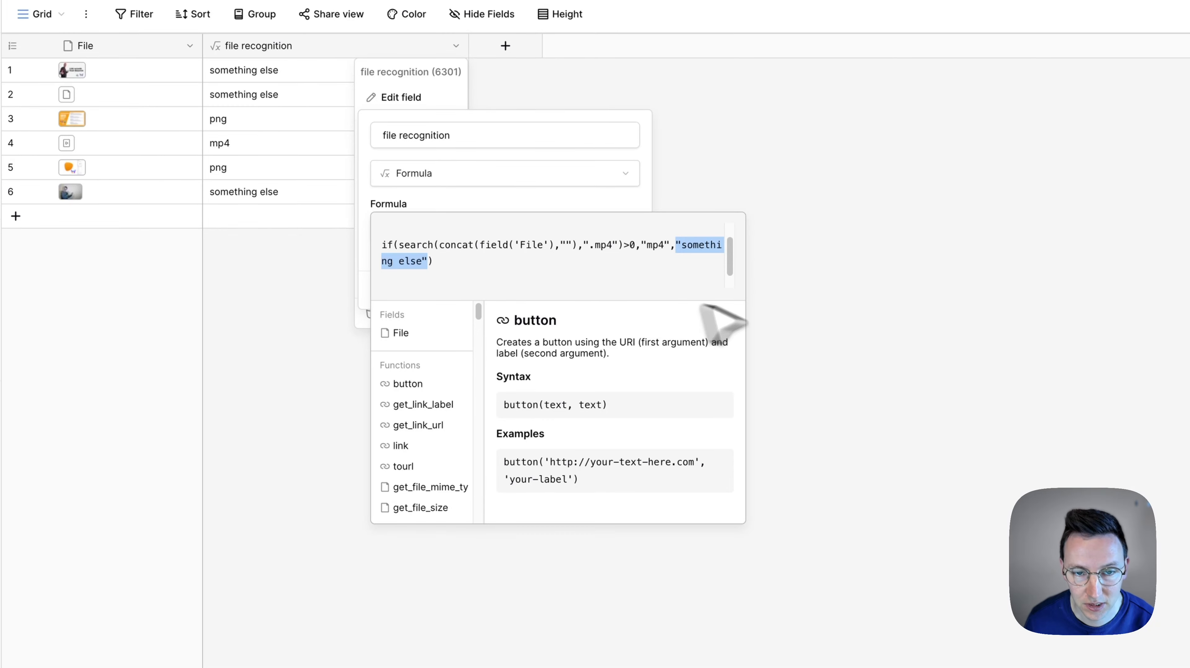
pyautogui.press('BackSpace')
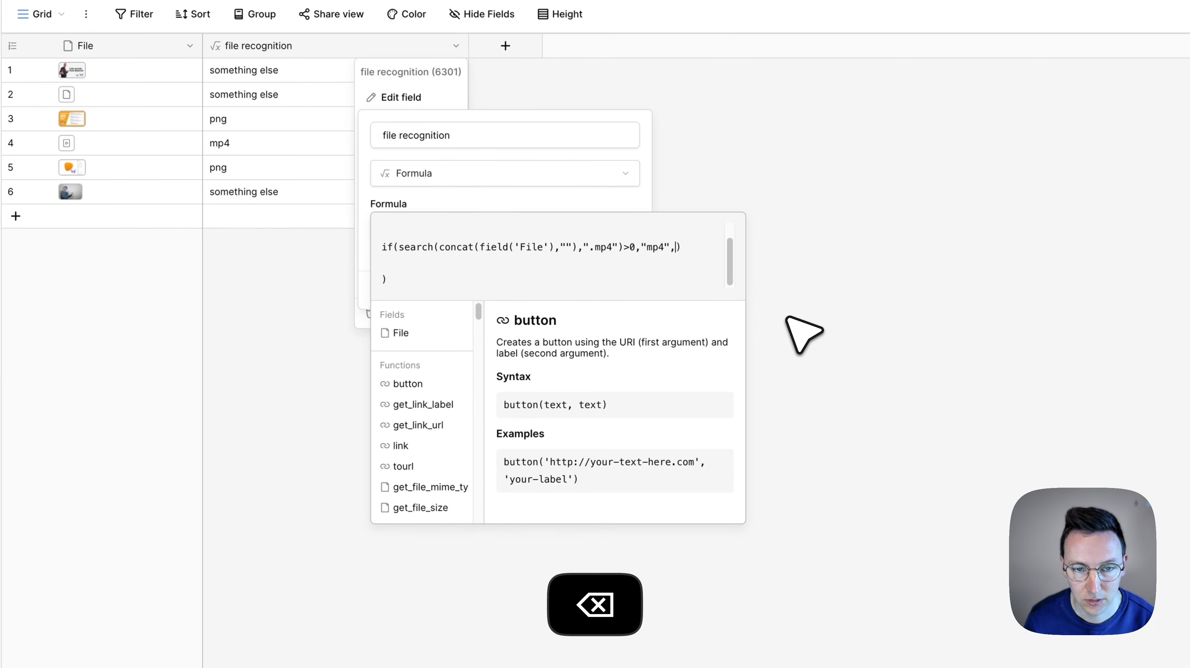
pyautogui.hotkey('shift', 'Return')
pyautogui.hotkey('shift', 'Return')
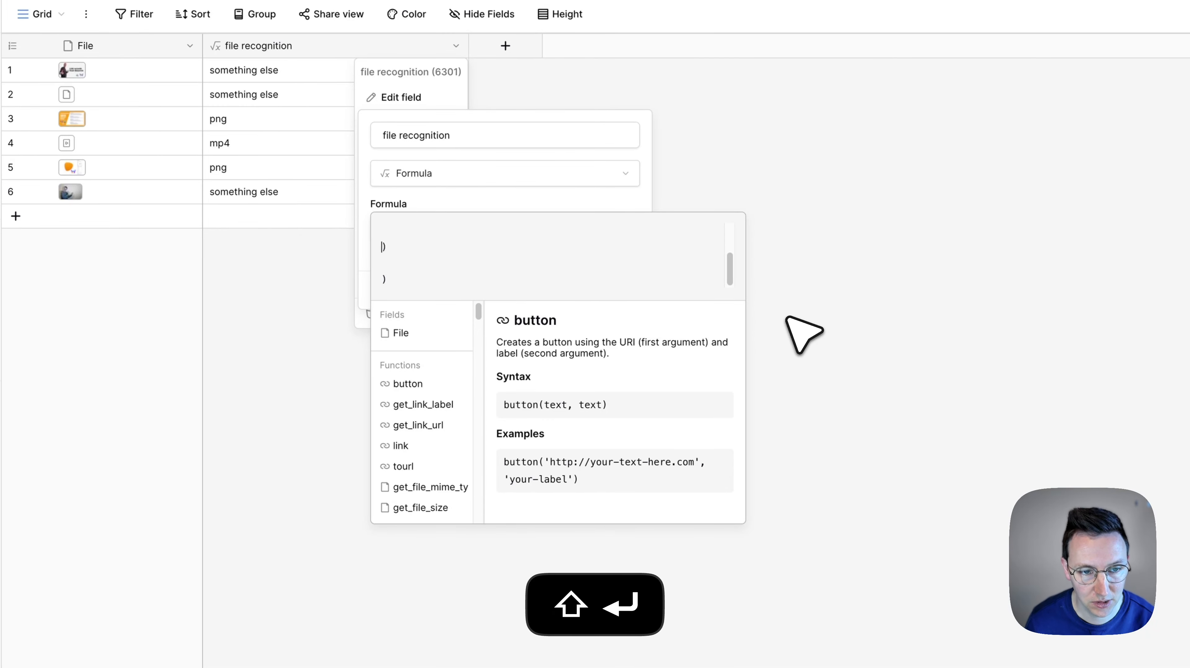
pyautogui.scroll(1, 543, 273)
pyautogui.click(443, 274)
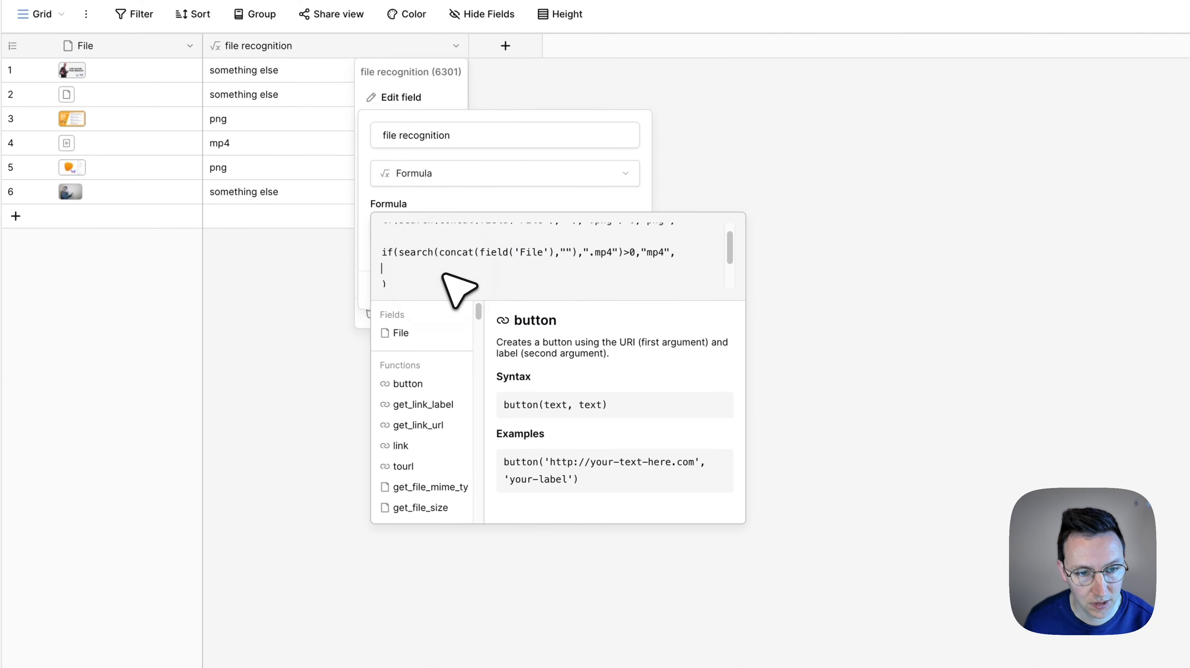
pyautogui.press('super+v')
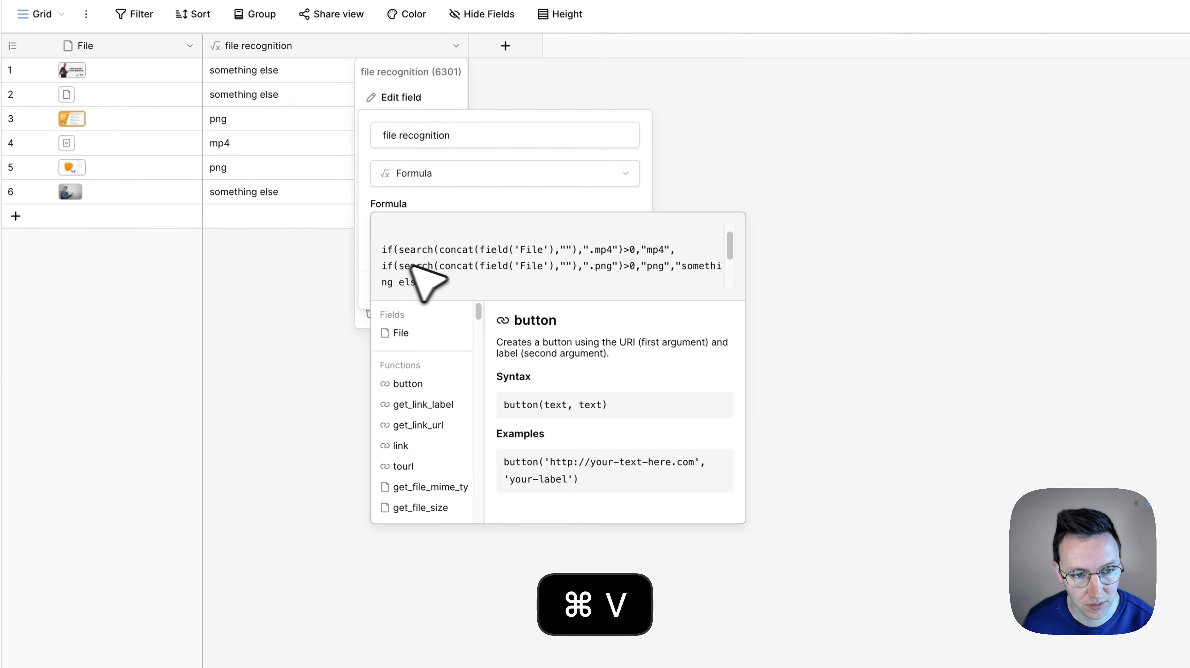
pyautogui.hotkey('shift', 'Return')
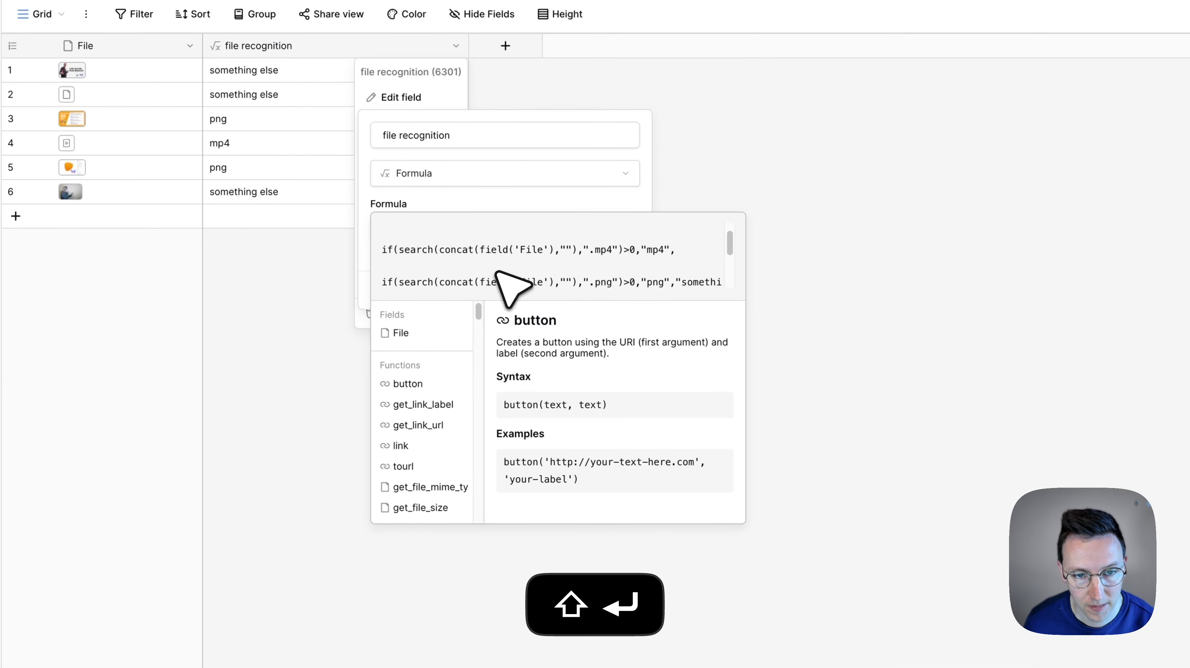
# Change the innermost if to search for ".jpg" and return "jpg", and save the field
pyautogui.doubleClick(606, 282)
pyautogui.write('jp')
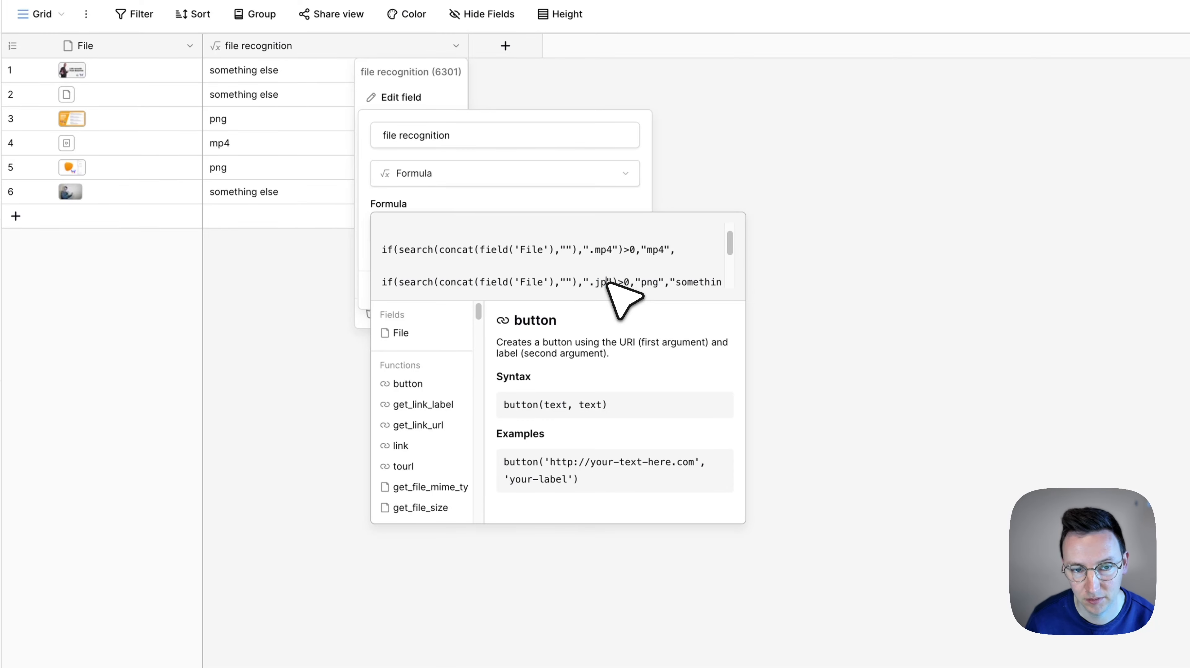
pyautogui.write('g')
pyautogui.hotkey('alt', 'Right')
pyautogui.hotkey('alt', 'Left')
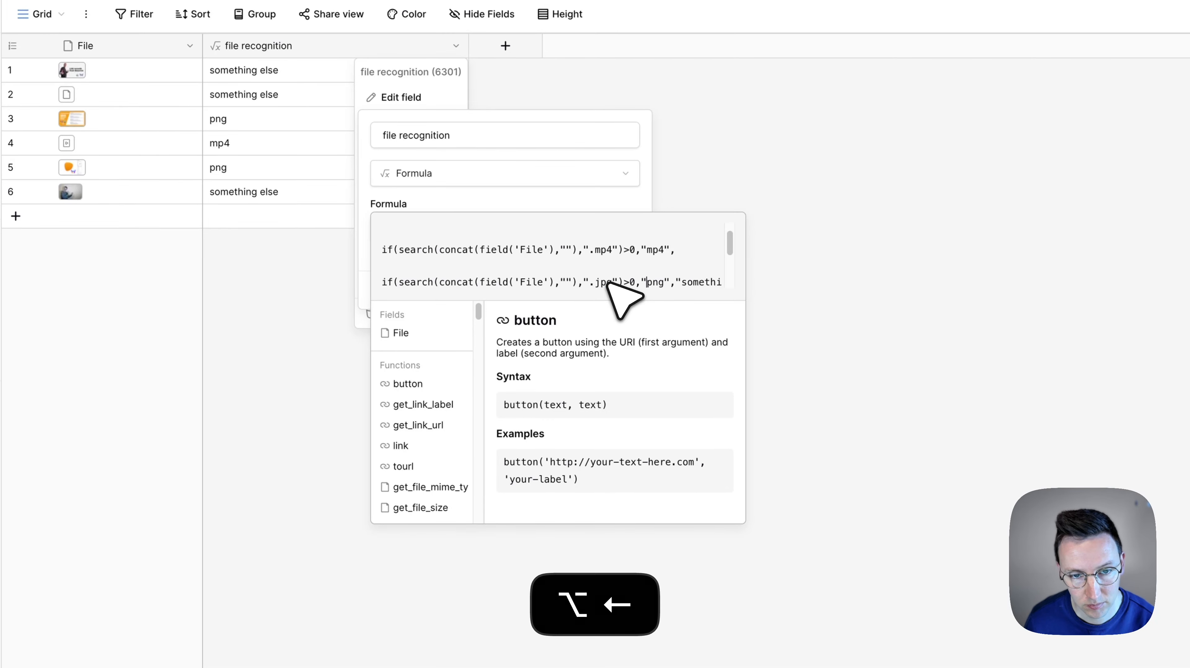
pyautogui.click(592, 199)
pyautogui.click(615, 311)
# Reopen the file recognition formula, review its nested conditions from the start, and close it without changes
pyautogui.click(456, 45)
pyautogui.click(401, 97)
pyautogui.click(559, 233)
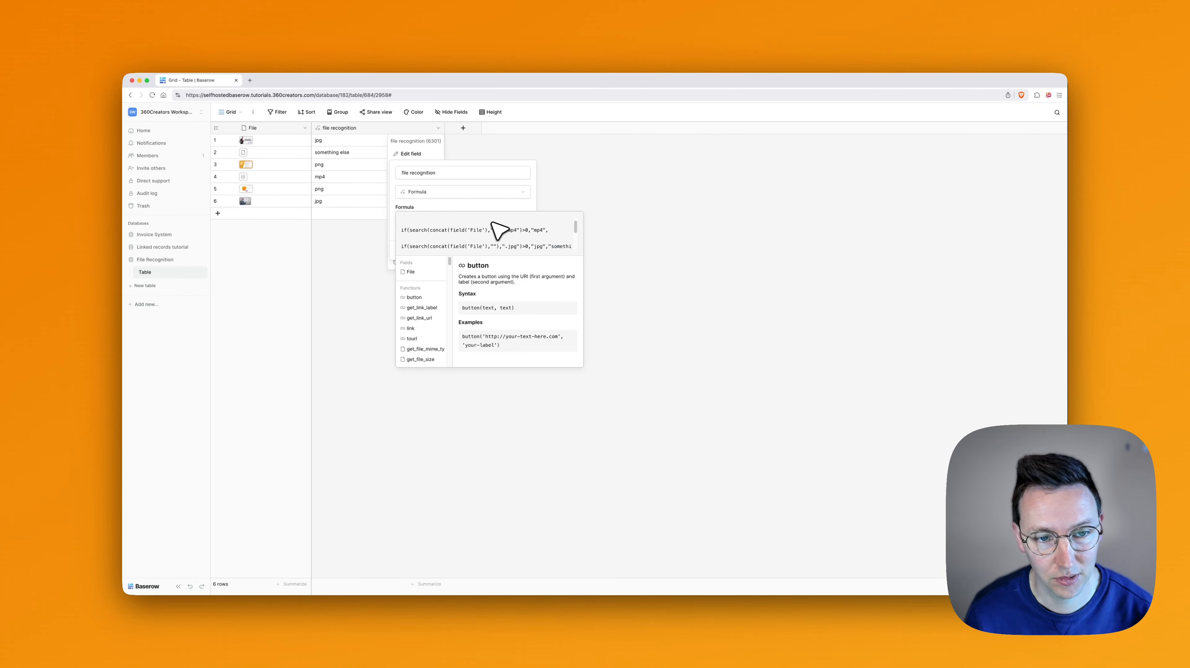
pyautogui.scroll(1, 524, 251)
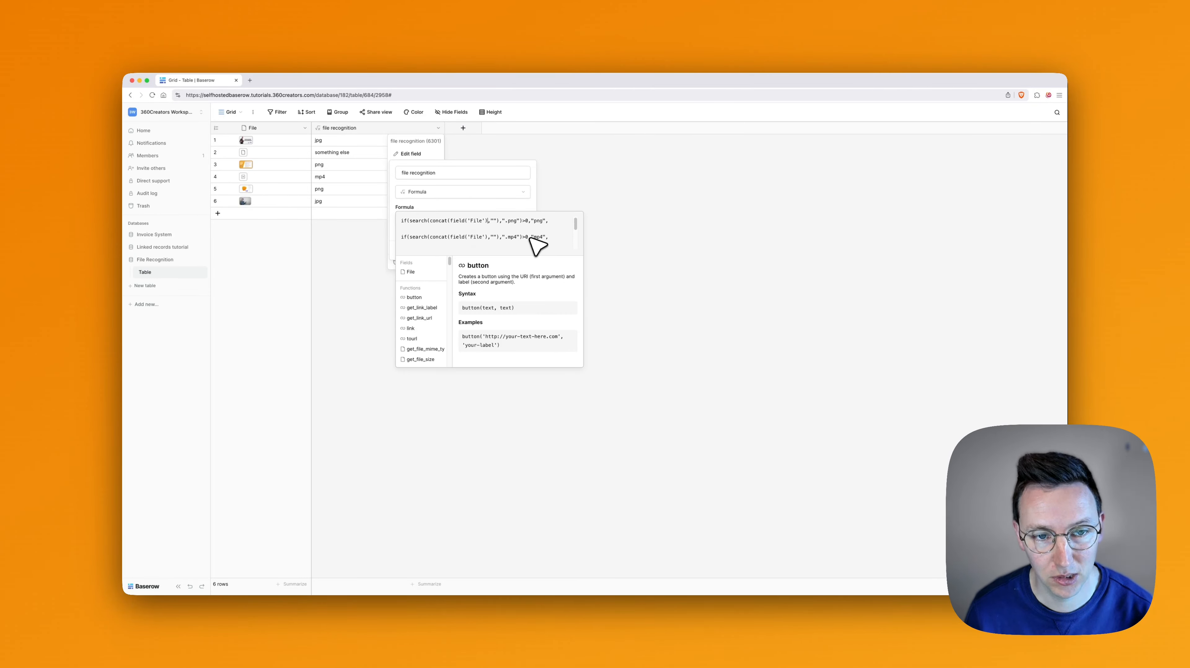
pyautogui.click(486, 206)
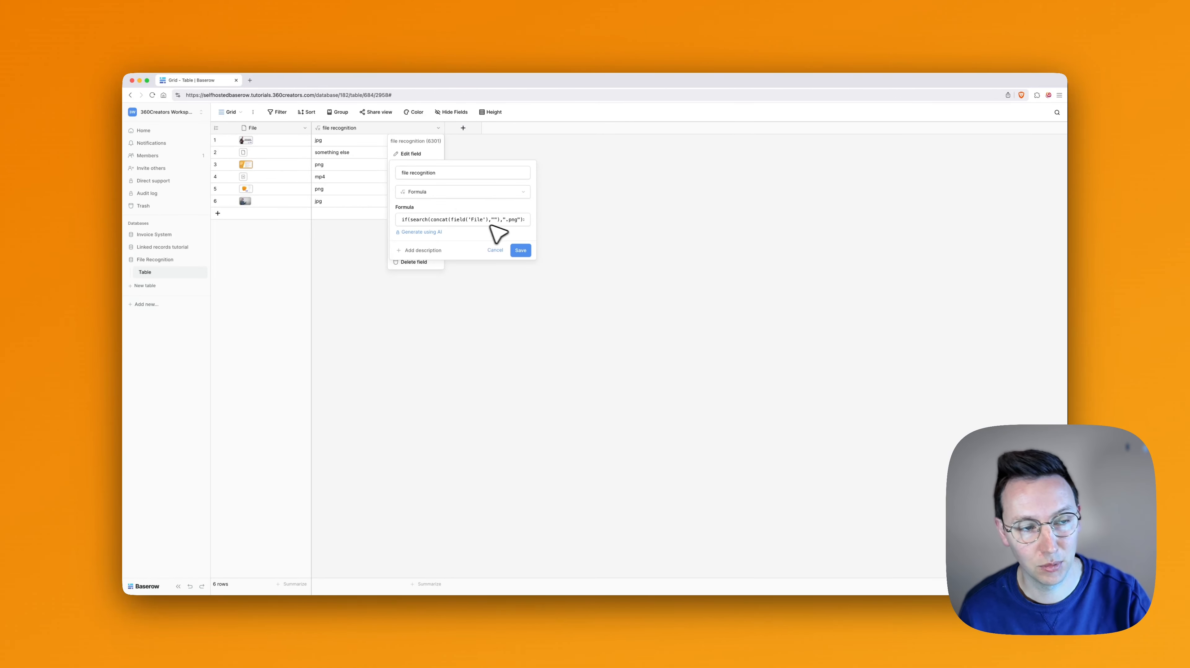
pyautogui.click(637, 218)
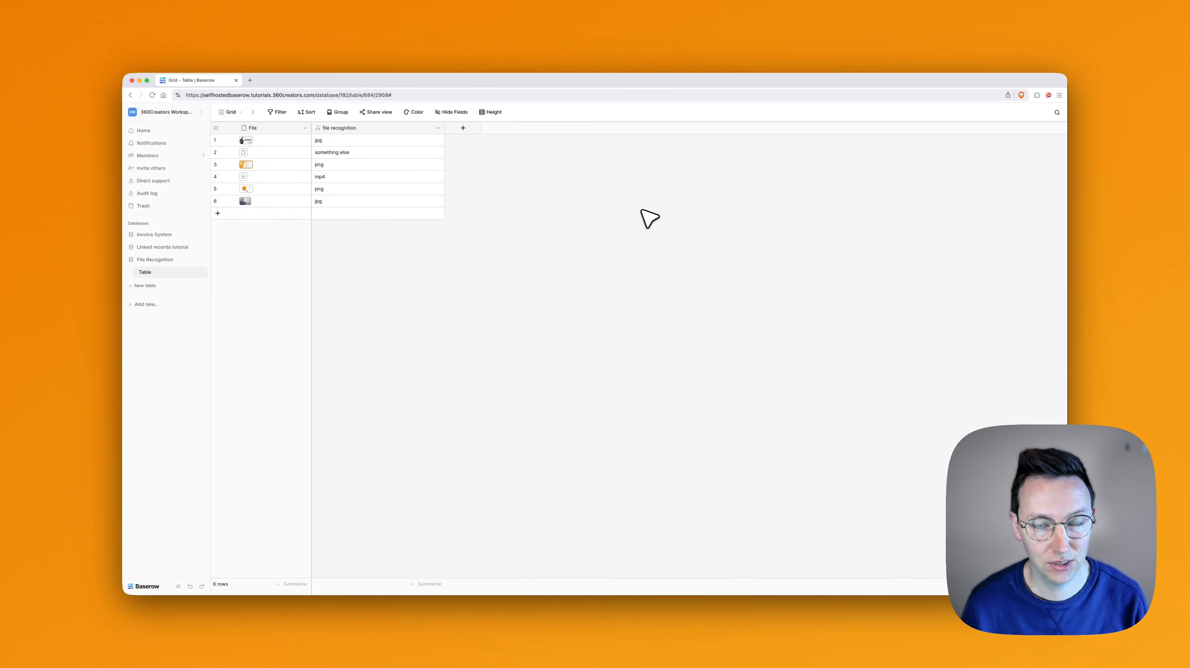